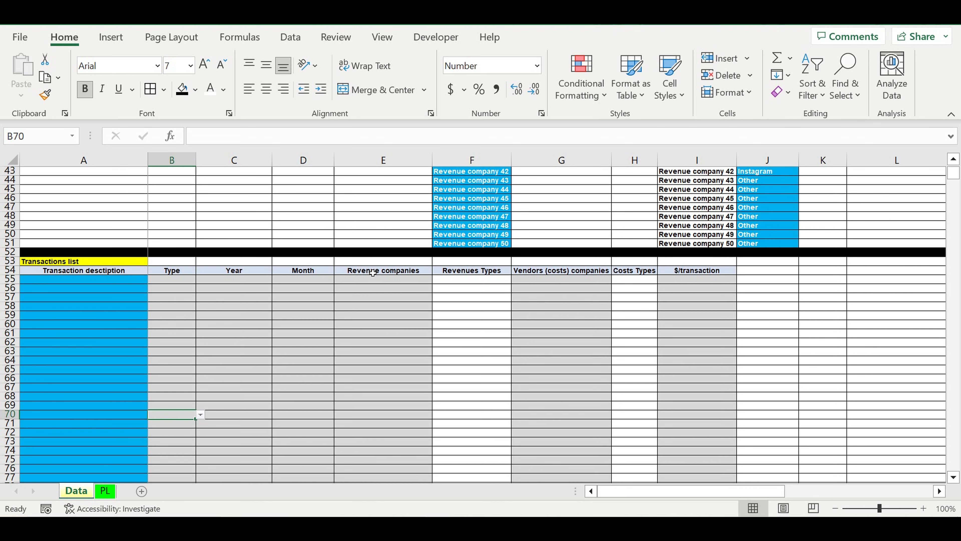
- Review the Years, Revenues Types and Costs Types setup lists at the beginning of the Data sheet
{"action": "scroll", "coordinate": [372, 271], "scroll_direction": "up", "scroll_amount": 14}
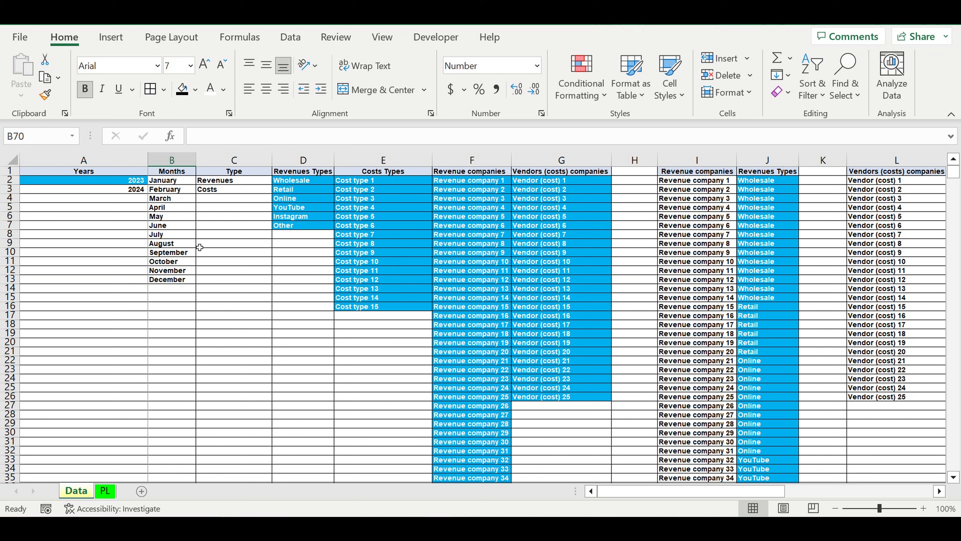
{"action": "left_click", "coordinate": [252, 247]}
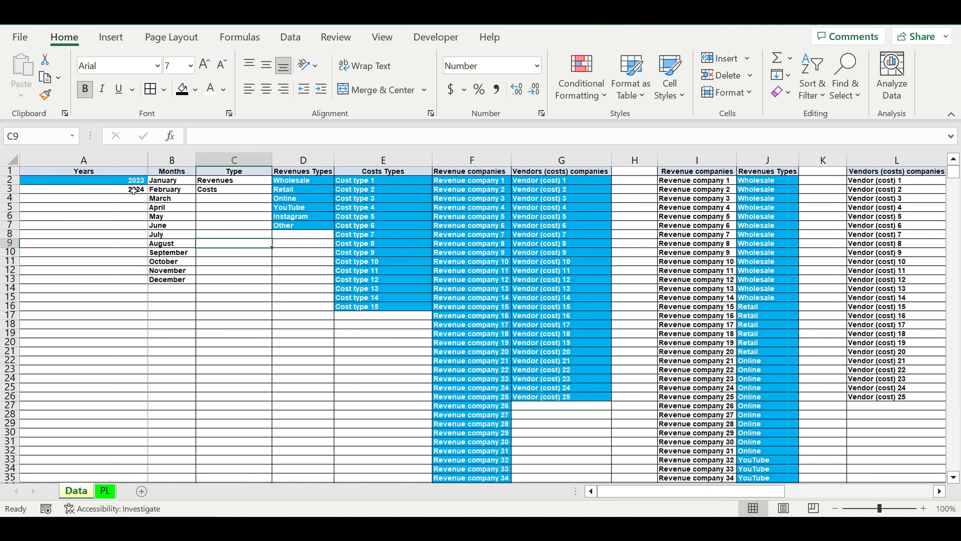
{"action": "left_click", "coordinate": [114, 183]}
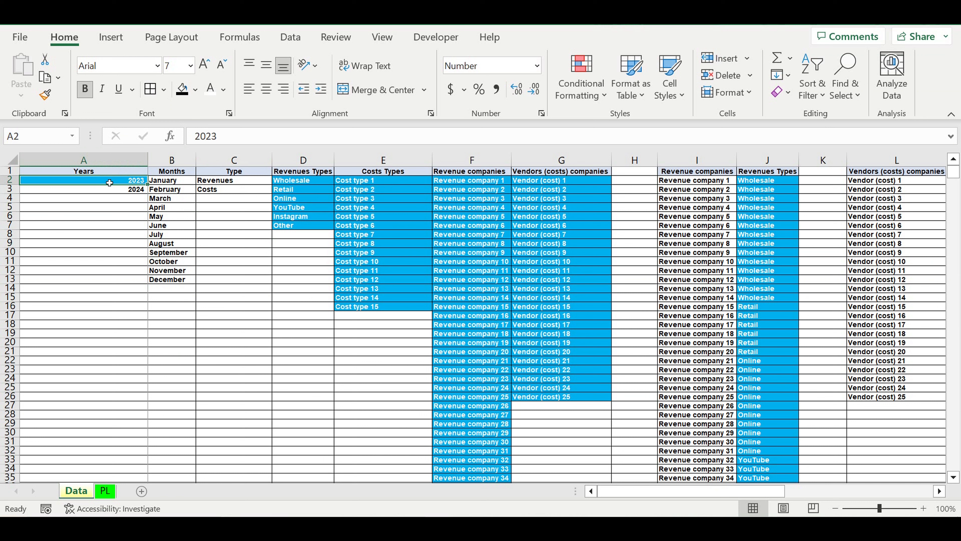
{"action": "left_click_drag", "start_coordinate": [304, 183], "coordinate": [303, 226]}
{"action": "left_click_drag", "start_coordinate": [376, 184], "coordinate": [375, 307]}
{"action": "left_click", "coordinate": [129, 182]}
{"action": "left_click_drag", "start_coordinate": [303, 184], "coordinate": [303, 226]}
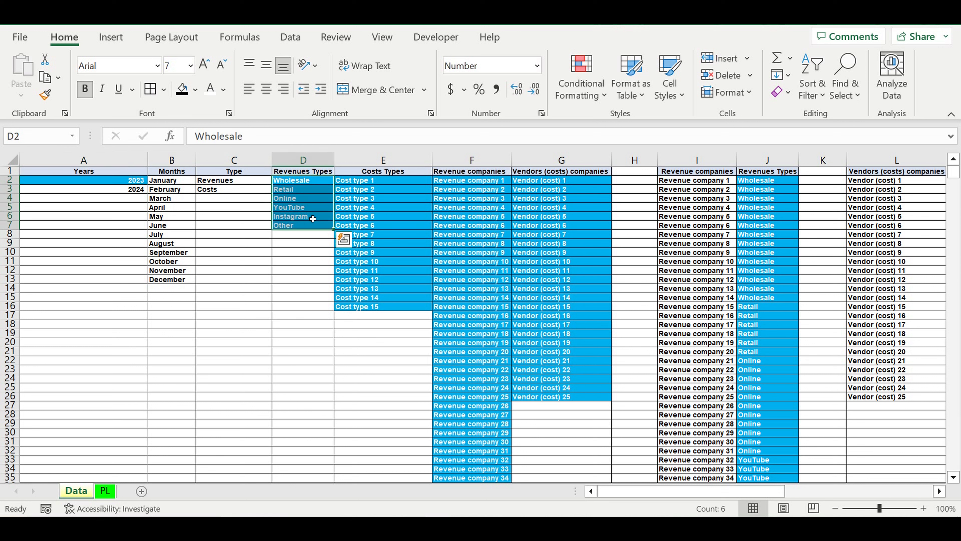
{"action": "left_click", "coordinate": [308, 182]}
{"action": "left_click", "coordinate": [303, 190]}
{"action": "left_click", "coordinate": [302, 200]}
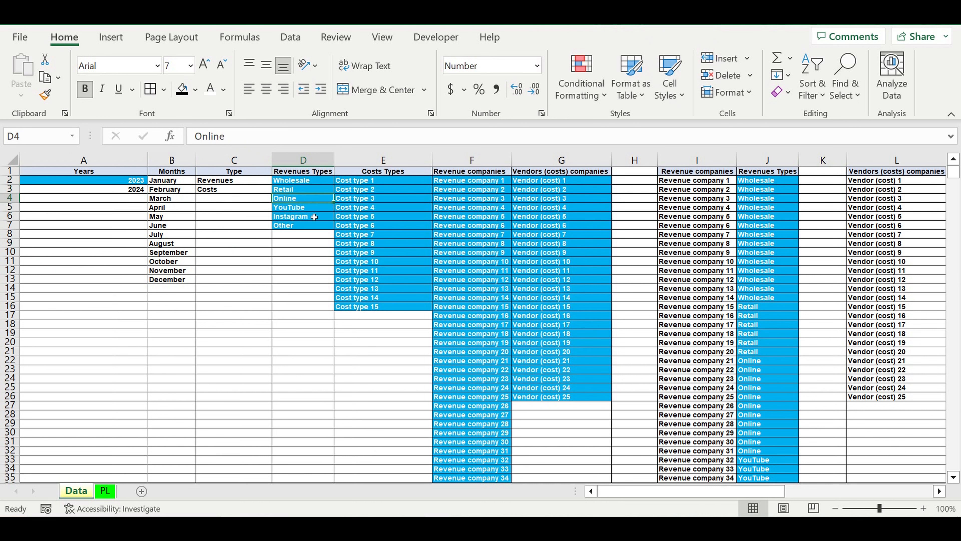
{"action": "left_click", "coordinate": [302, 218]}
{"action": "left_click", "coordinate": [304, 226]}
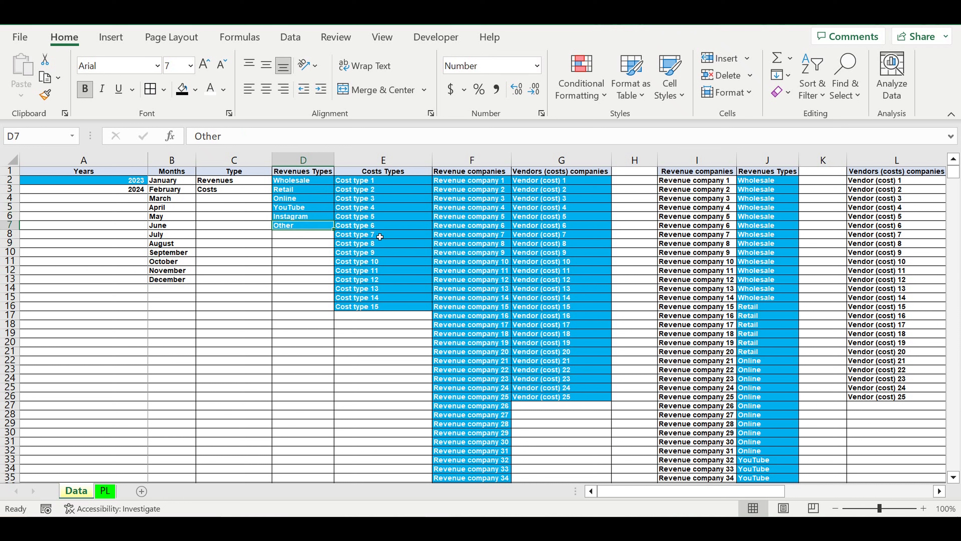
- Replace the first four entries of the Costs Types list, E2 to E5, with Ads, Rent, Salaries and Office ex[enses
{"action": "left_click", "coordinate": [367, 186]}
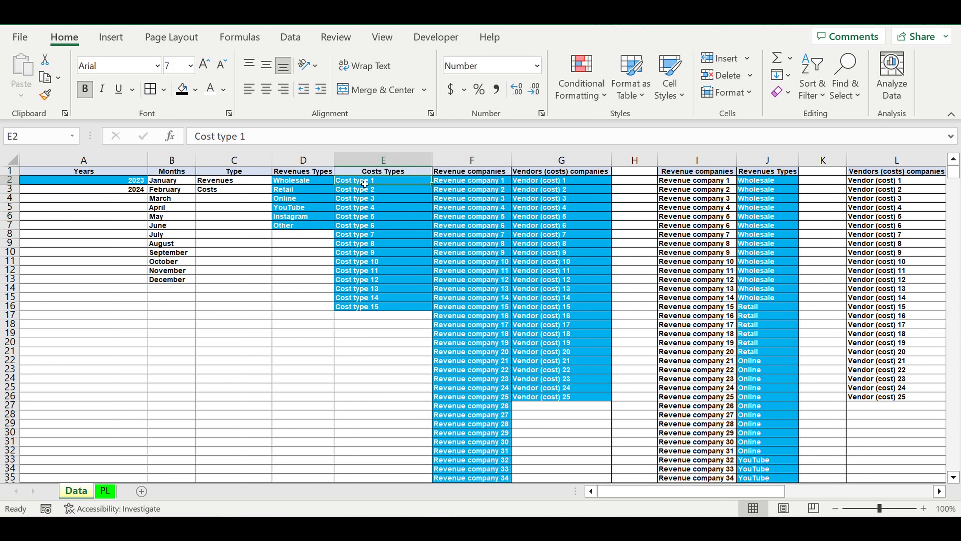
{"action": "type", "text": "AD"}
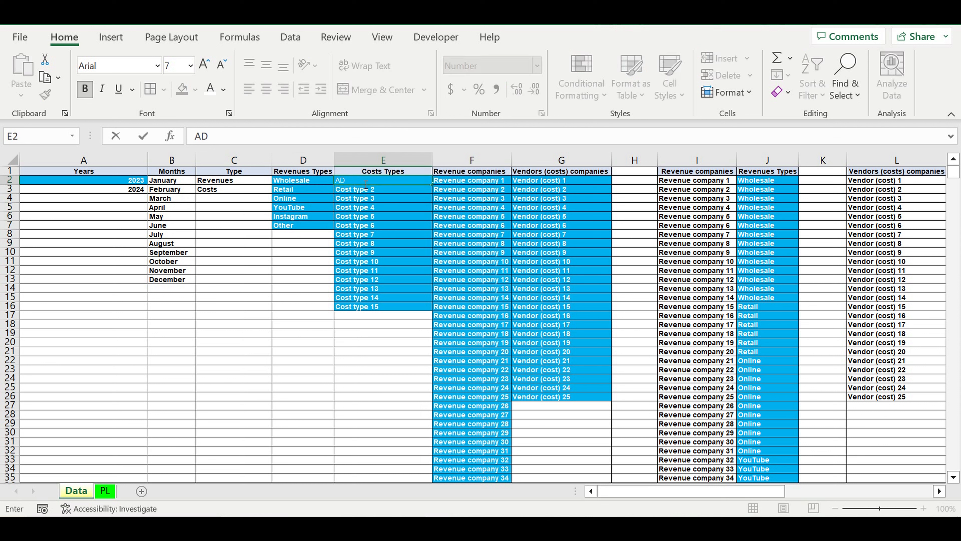
{"action": "key", "text": "BackSpace"}
{"action": "key", "text": "BackSpace"}
{"action": "key", "text": "Return"}
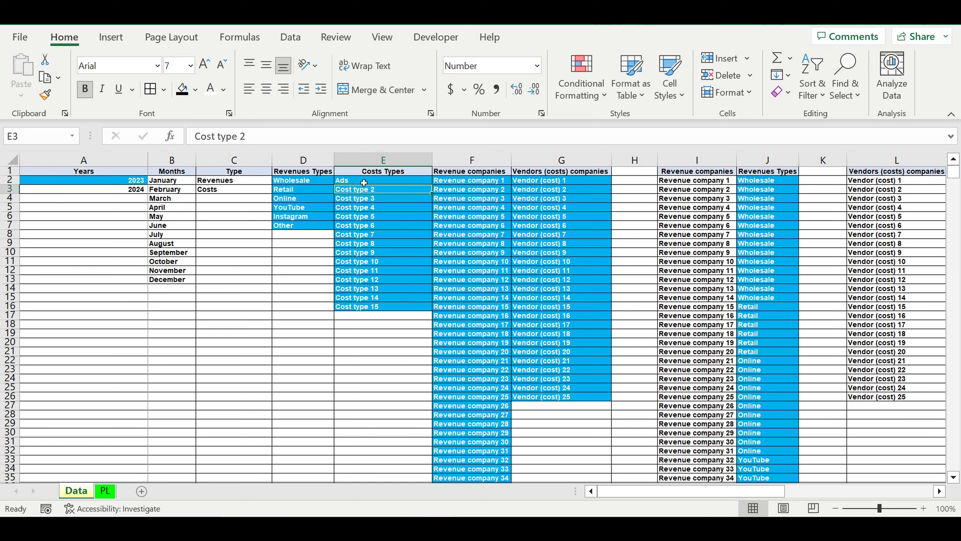
{"action": "type", "text": "Rent"}
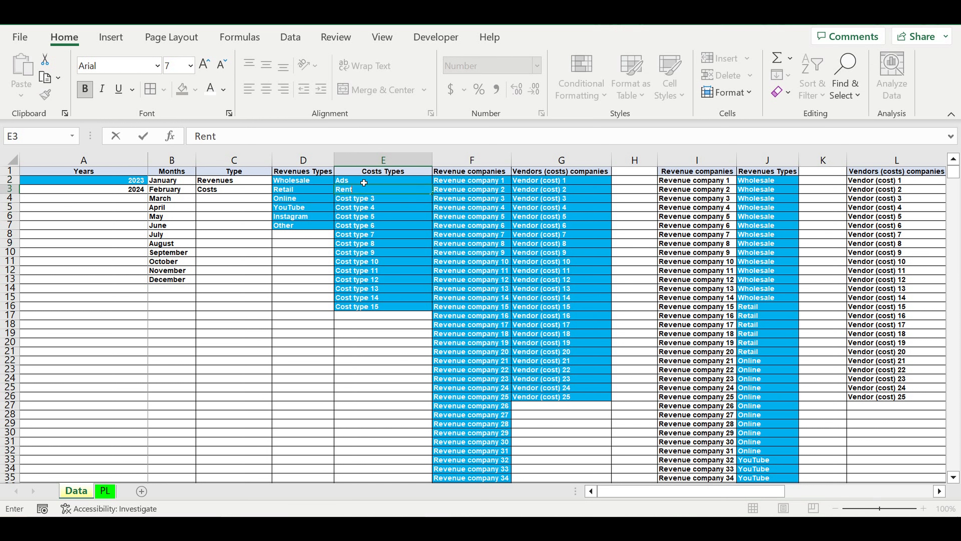
{"action": "key", "text": "Return"}
{"action": "type", "text": "Salaries"}
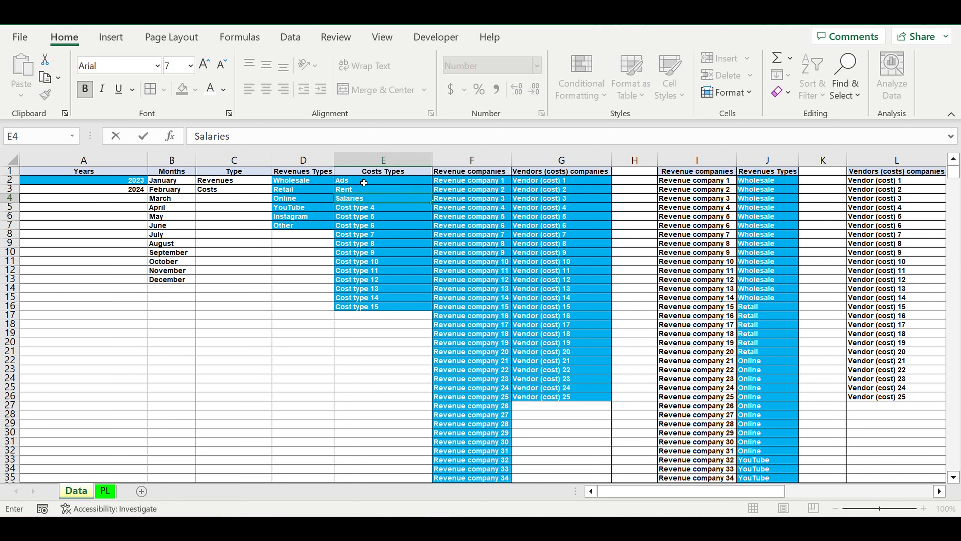
{"action": "key", "text": "Return"}
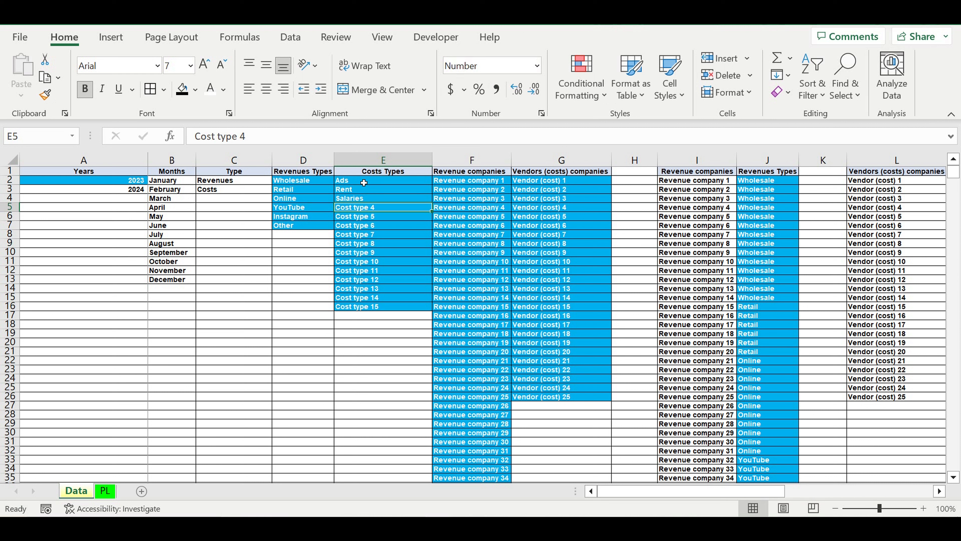
{"action": "type", "text": "Office ex[enses"}
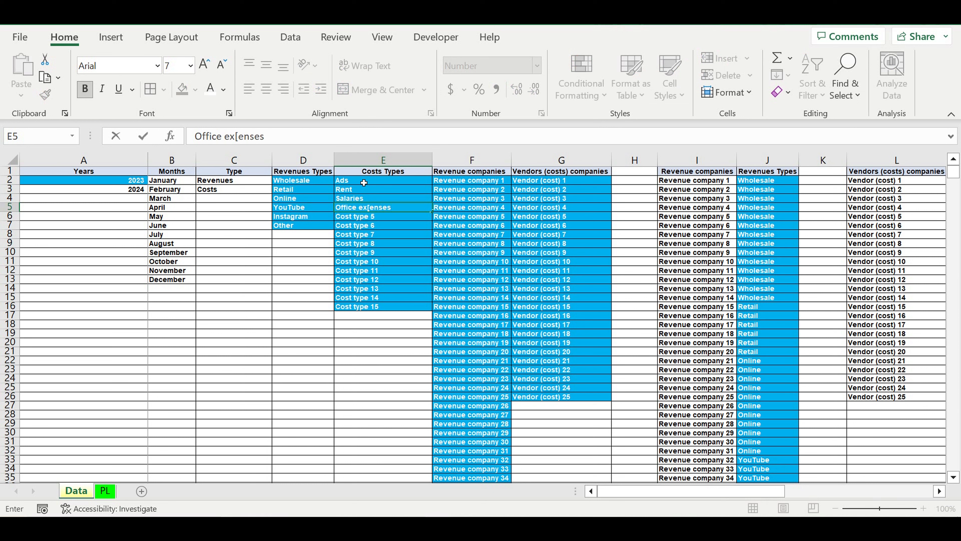
{"action": "key", "text": "Return"}
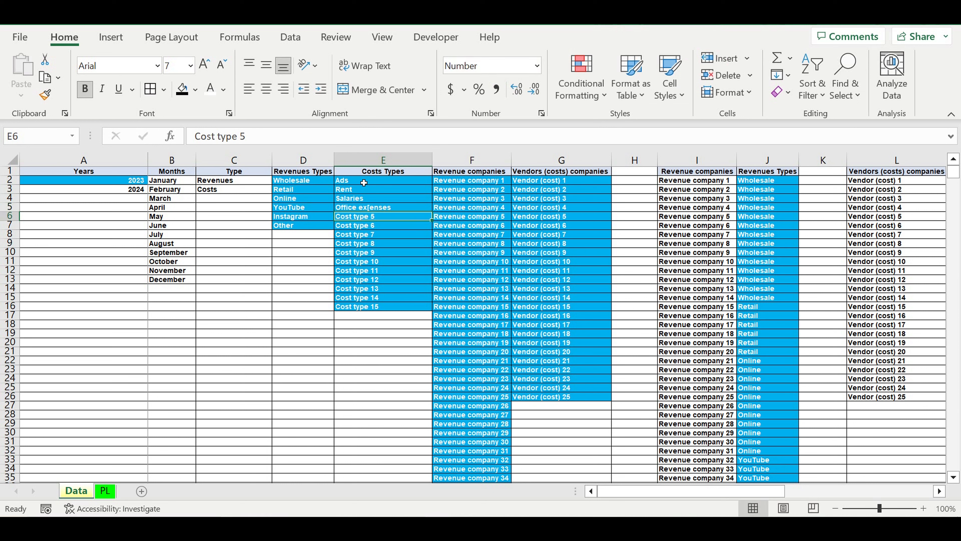
- Look over the Costs Types list and the entries of the Revenue companies list in column F
{"action": "left_click_drag", "start_coordinate": [364, 183], "coordinate": [366, 311]}
{"action": "left_click", "coordinate": [488, 343]}
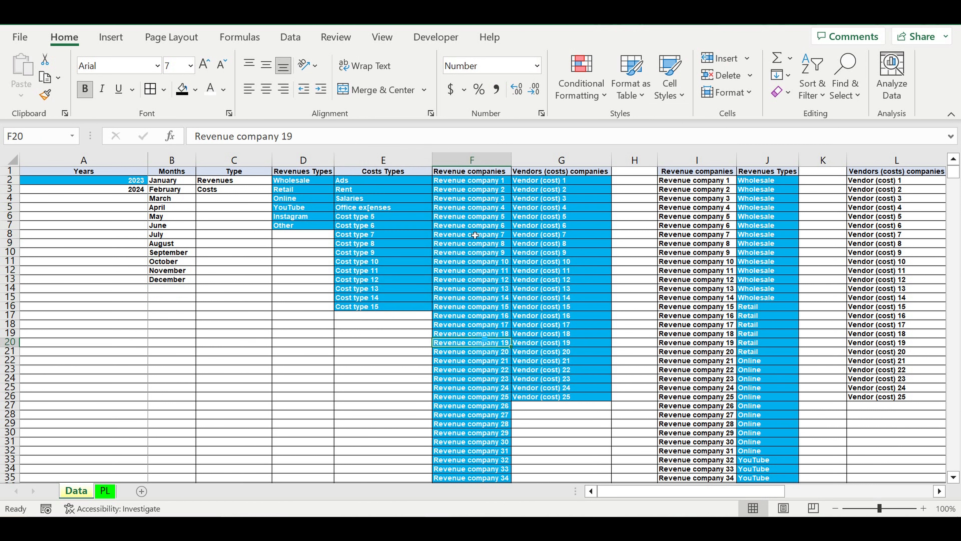
{"action": "left_click_drag", "start_coordinate": [466, 182], "coordinate": [471, 453]}
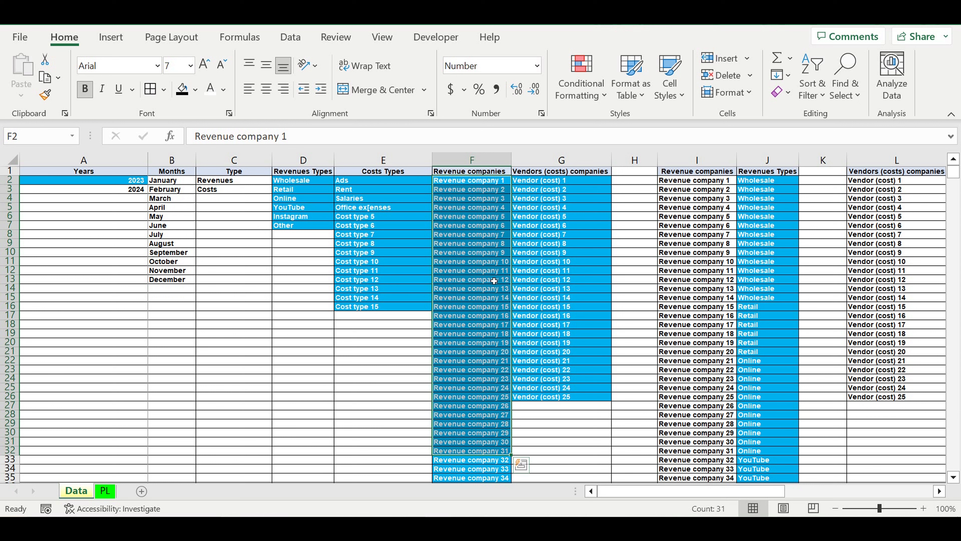
{"action": "left_click", "coordinate": [468, 183]}
{"action": "left_click", "coordinate": [465, 189]}
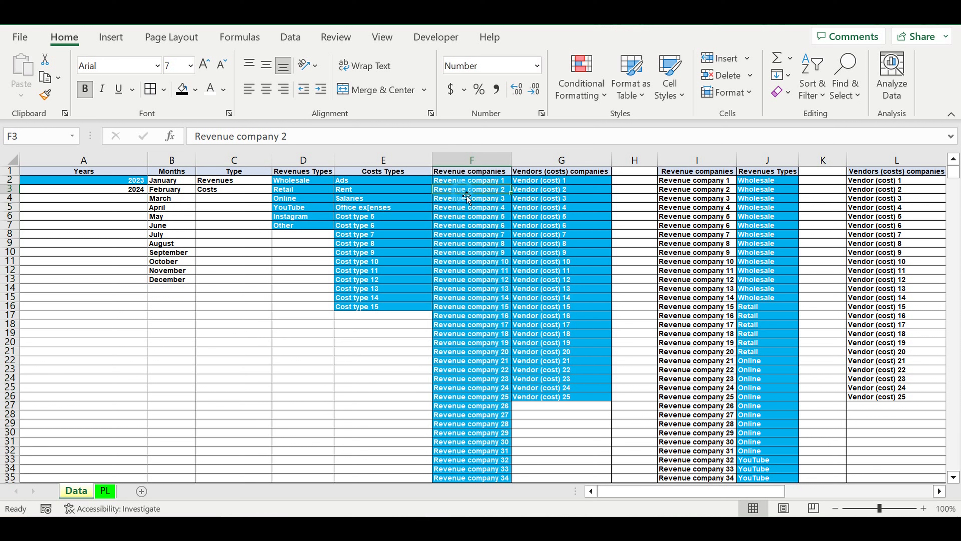
{"action": "left_click", "coordinate": [466, 207]}
{"action": "left_click", "coordinate": [466, 217]}
{"action": "left_click", "coordinate": [473, 253]}
{"action": "left_click", "coordinate": [472, 271]}
{"action": "left_click", "coordinate": [471, 316]}
{"action": "left_click", "coordinate": [472, 396]}
- Review the entries of the Vendors (costs) companies list in G2 to G26
{"action": "left_click_drag", "start_coordinate": [530, 181], "coordinate": [556, 399]}
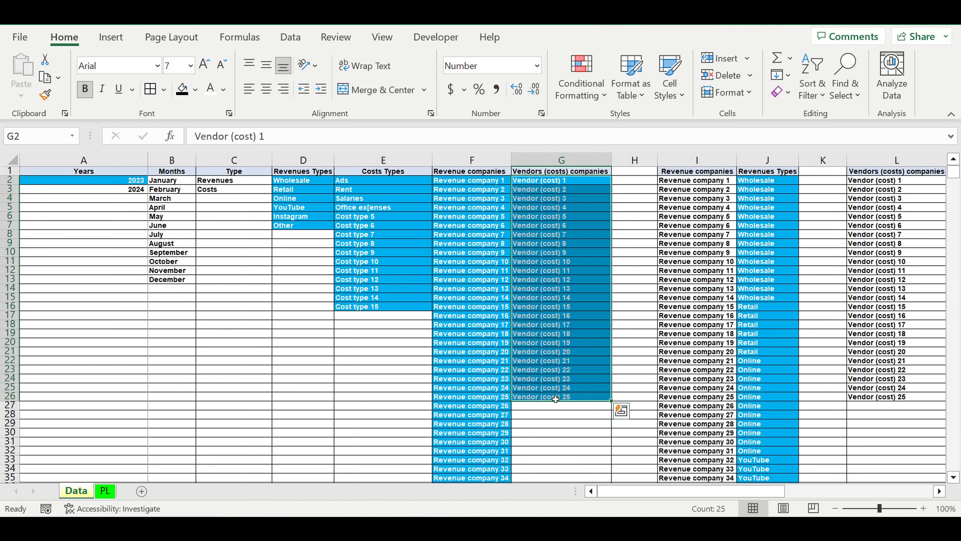
{"action": "left_click", "coordinate": [556, 226]}
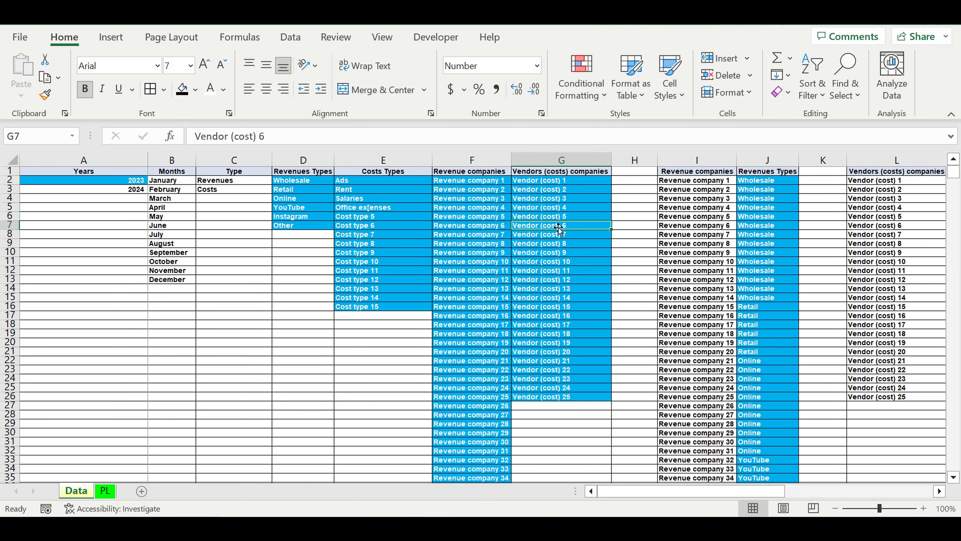
{"action": "left_click_drag", "start_coordinate": [543, 181], "coordinate": [557, 398]}
{"action": "left_click", "coordinate": [537, 183]}
{"action": "left_click", "coordinate": [537, 190]}
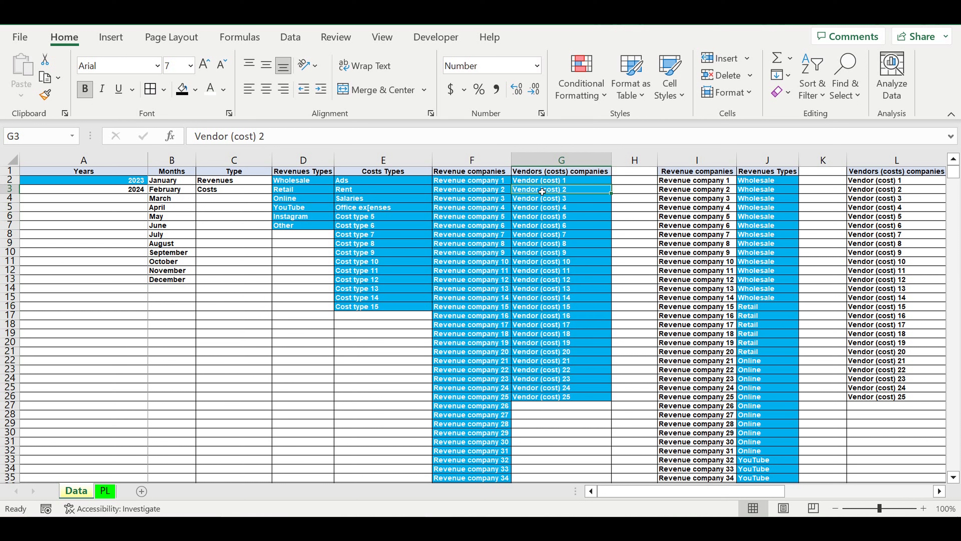
{"action": "left_click_drag", "start_coordinate": [547, 181], "coordinate": [552, 397]}
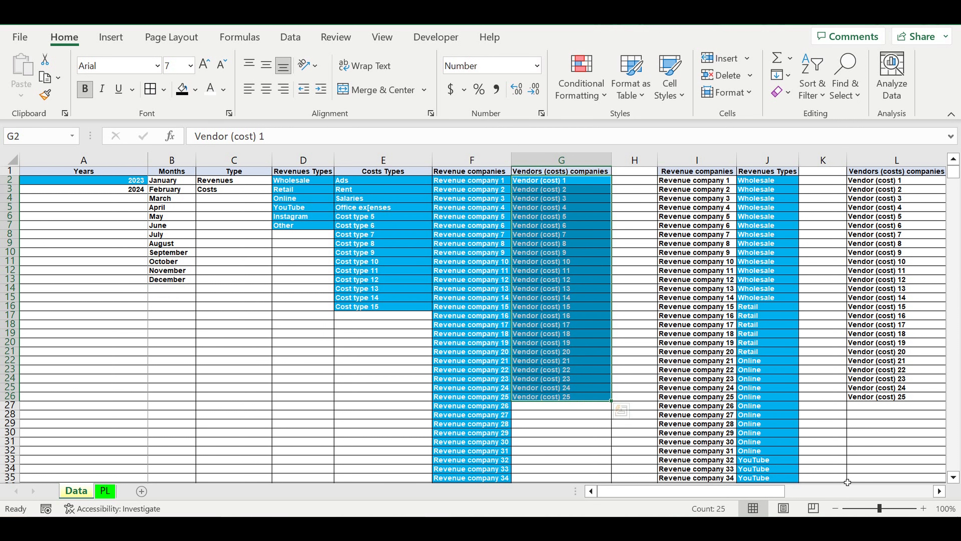
- Examine how Revenue company 1 is linked to its revenue type in I2 and J2, including the type choices offered
{"action": "left_click", "coordinate": [940, 491]}
{"action": "left_click", "coordinate": [940, 491]}
{"action": "left_click", "coordinate": [940, 492]}
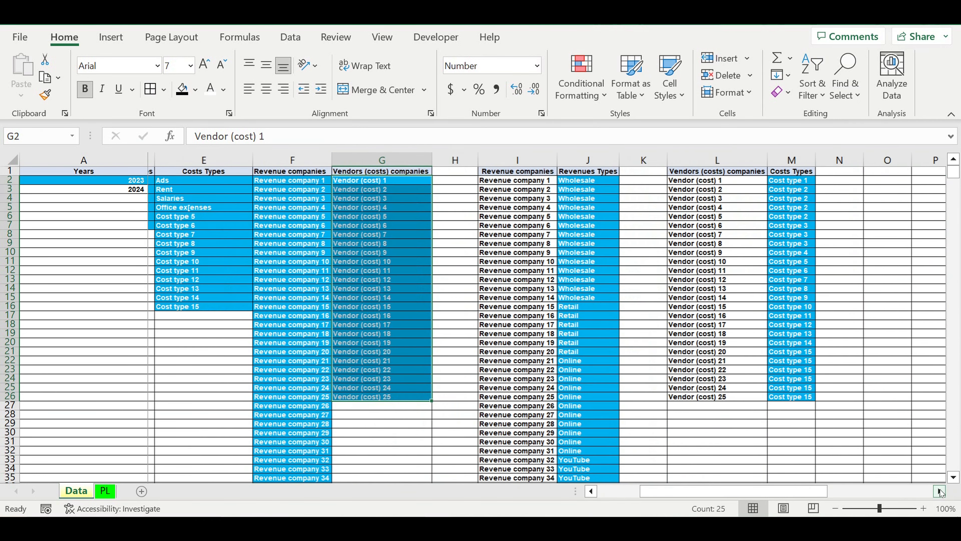
{"action": "left_click", "coordinate": [940, 491]}
{"action": "left_click_drag", "start_coordinate": [405, 183], "coordinate": [409, 446]}
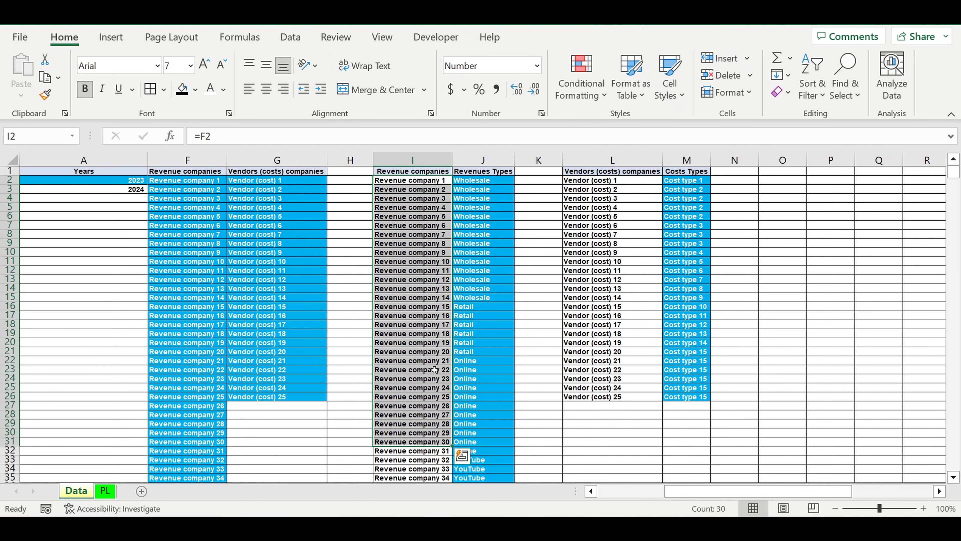
{"action": "left_click", "coordinate": [487, 181]}
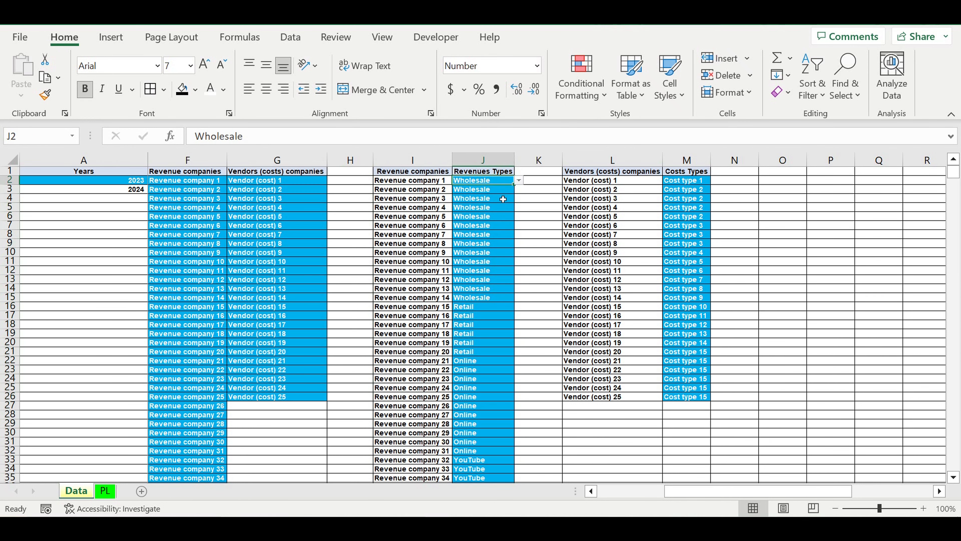
{"action": "left_click", "coordinate": [519, 181]}
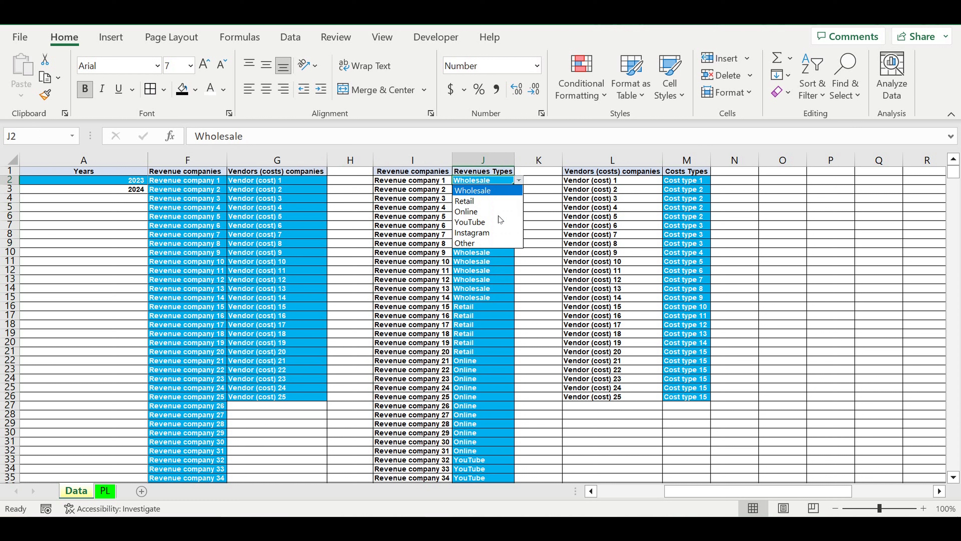
{"action": "left_click", "coordinate": [552, 220]}
{"action": "left_click", "coordinate": [397, 183]}
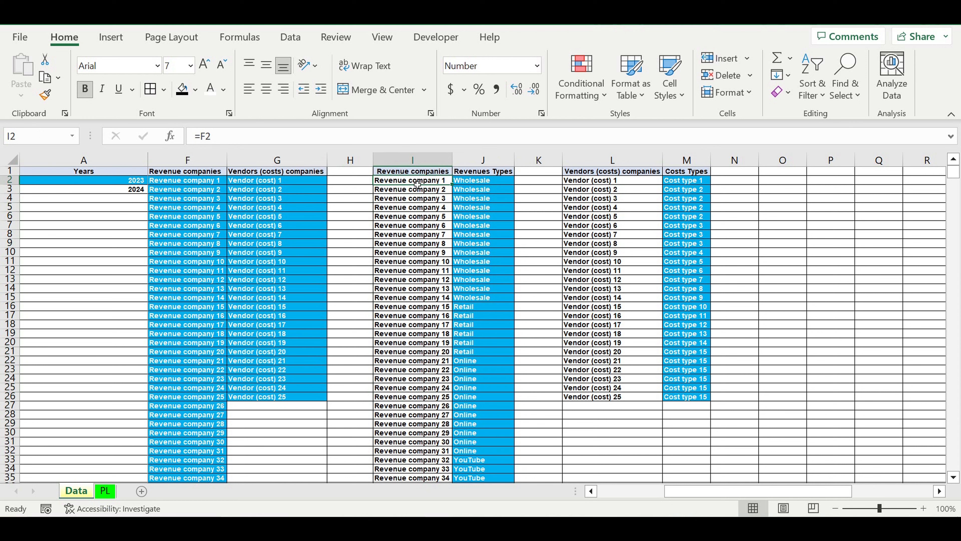
{"action": "left_click", "coordinate": [480, 184]}
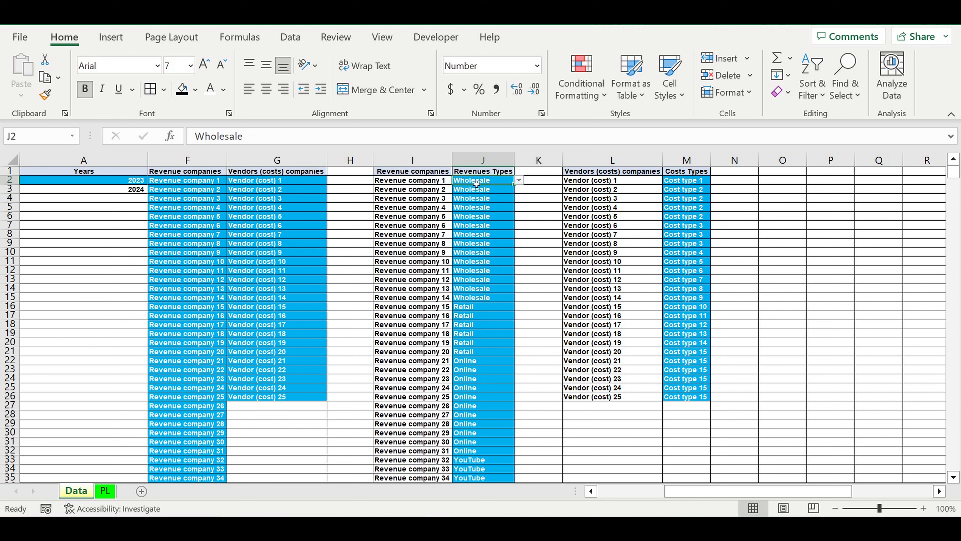
{"action": "left_click", "coordinate": [428, 184]}
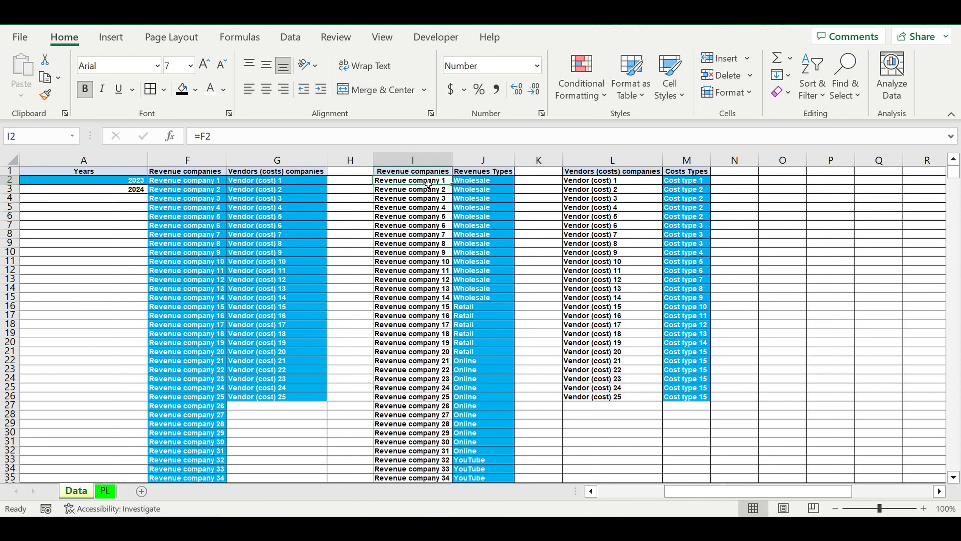
{"action": "left_click", "coordinate": [475, 184]}
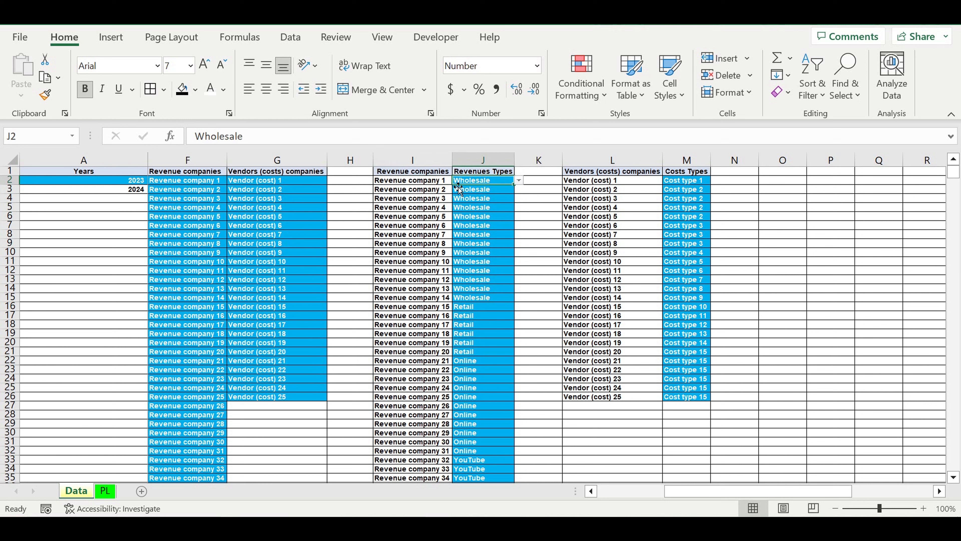
- Examine the revenue types assigned to the other revenue companies throughout the mapping table in columns I and J
{"action": "left_click_drag", "start_coordinate": [440, 182], "coordinate": [473, 353]}
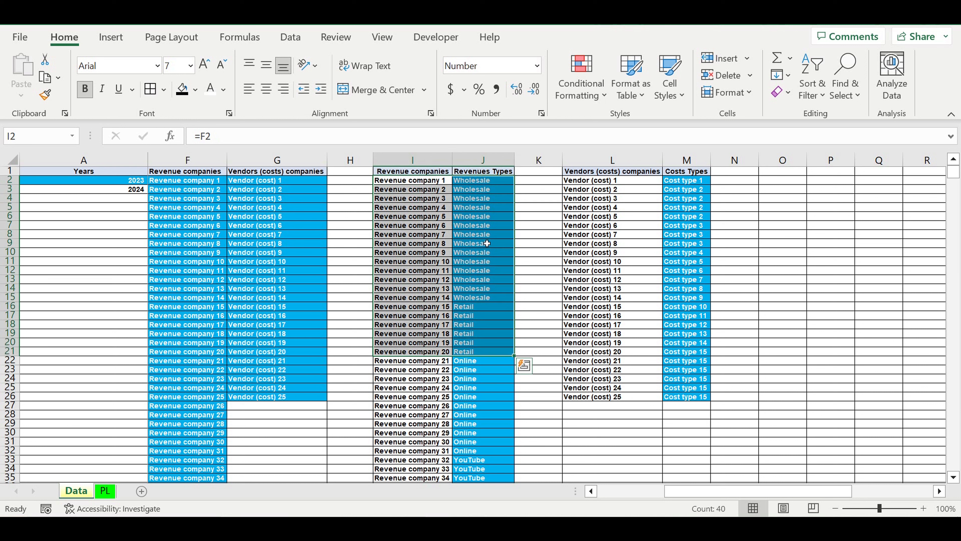
{"action": "left_click", "coordinate": [492, 244]}
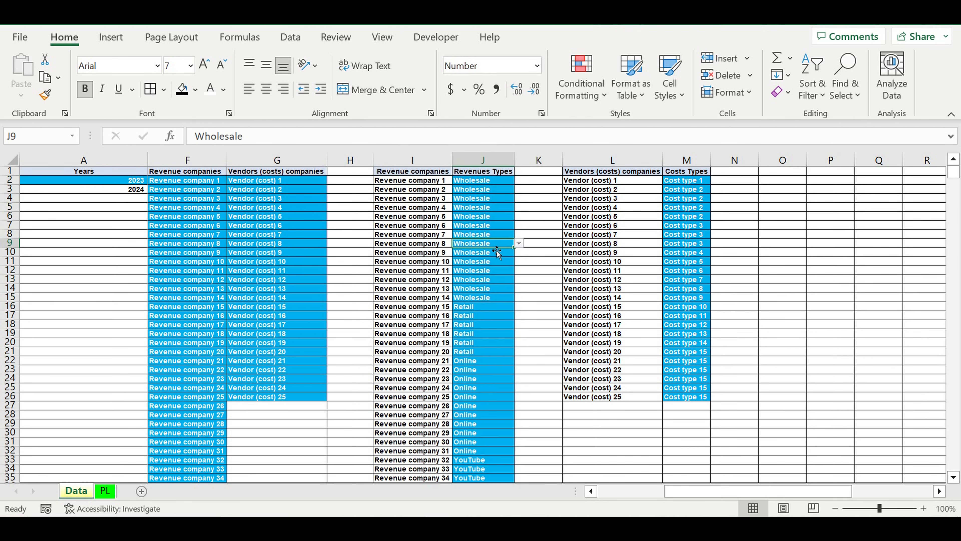
{"action": "left_click", "coordinate": [399, 245]}
{"action": "left_click", "coordinate": [410, 270]}
{"action": "left_click", "coordinate": [416, 307]}
{"action": "left_click", "coordinate": [483, 271]}
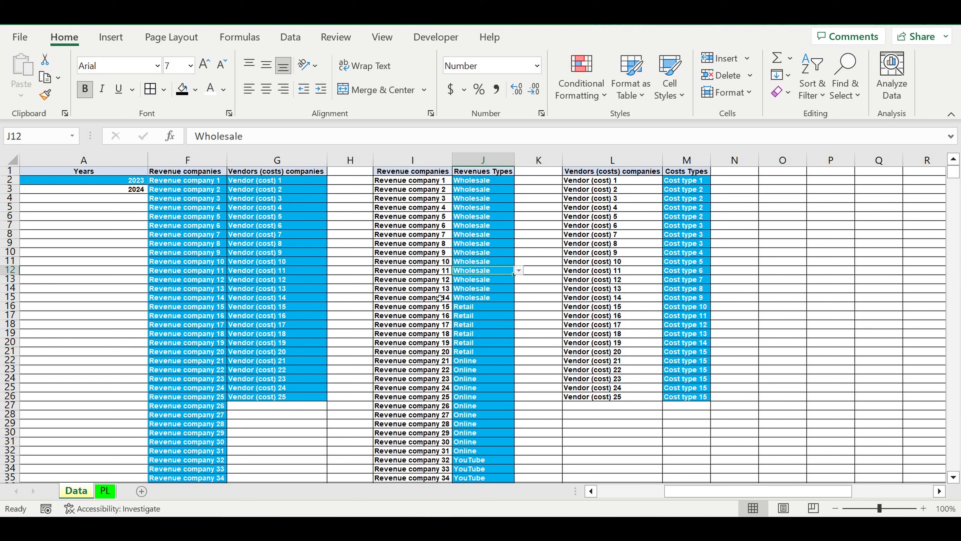
{"action": "left_click_drag", "start_coordinate": [430, 299], "coordinate": [424, 451]}
{"action": "scroll", "coordinate": [534, 352], "scroll_direction": "down", "scroll_amount": 3}
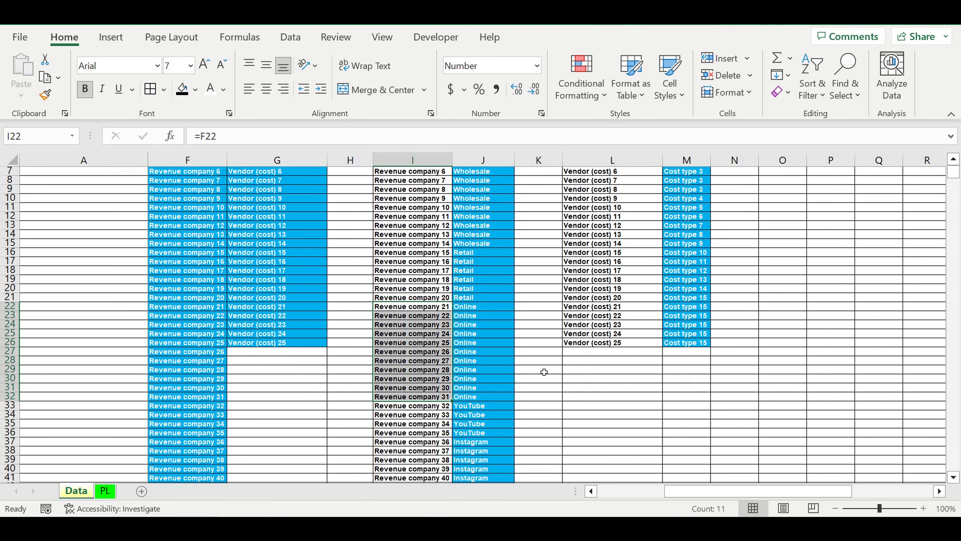
{"action": "scroll", "coordinate": [693, 356], "scroll_direction": "up", "scroll_amount": 3}
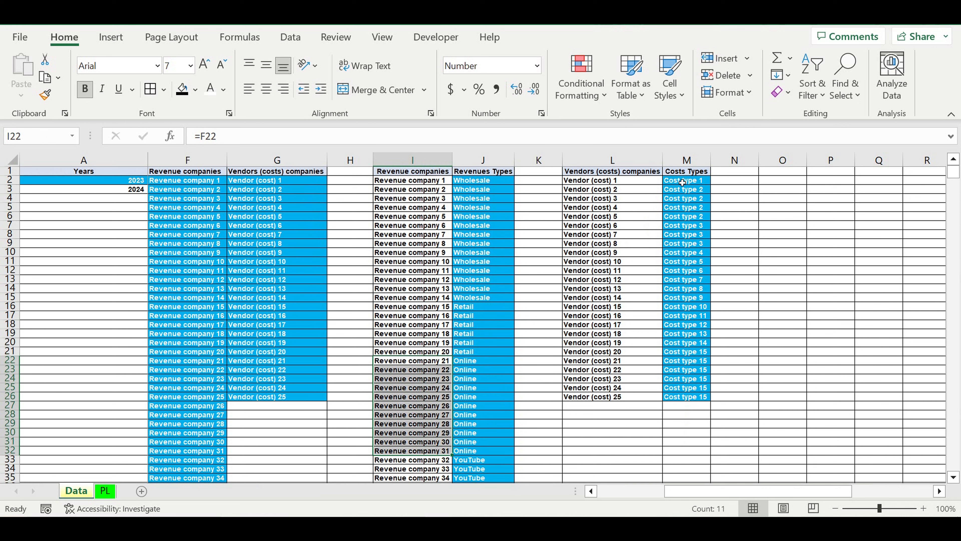
- Assign the cost type Ads to Vendors (cost) 1 through 4 in M2 to M5
{"action": "left_click", "coordinate": [694, 174]}
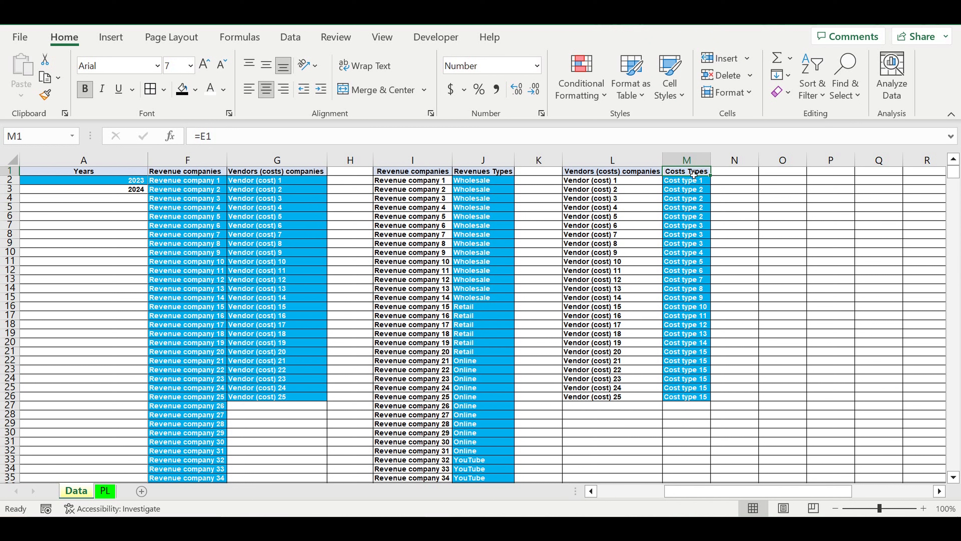
{"action": "left_click_drag", "start_coordinate": [586, 184], "coordinate": [590, 397]}
{"action": "left_click", "coordinate": [610, 182]}
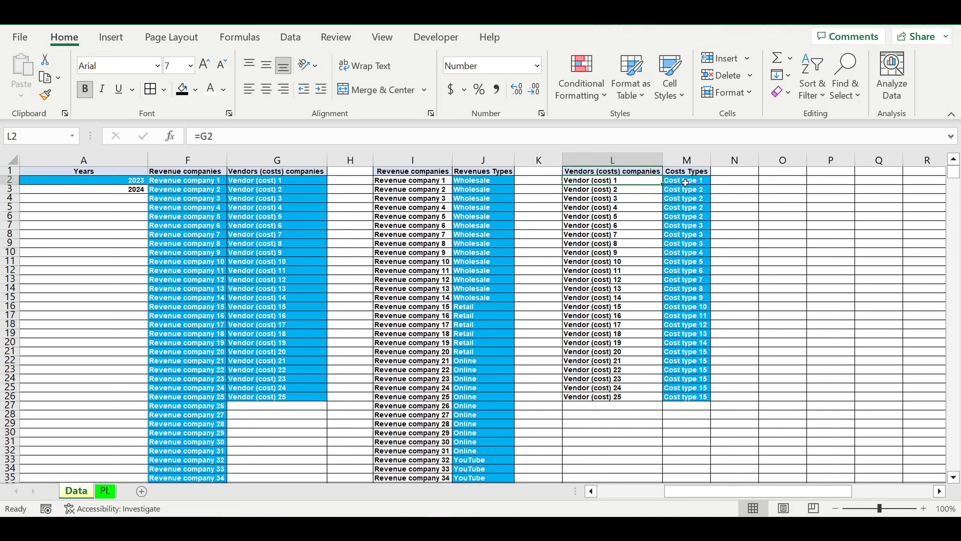
{"action": "left_click", "coordinate": [689, 181]}
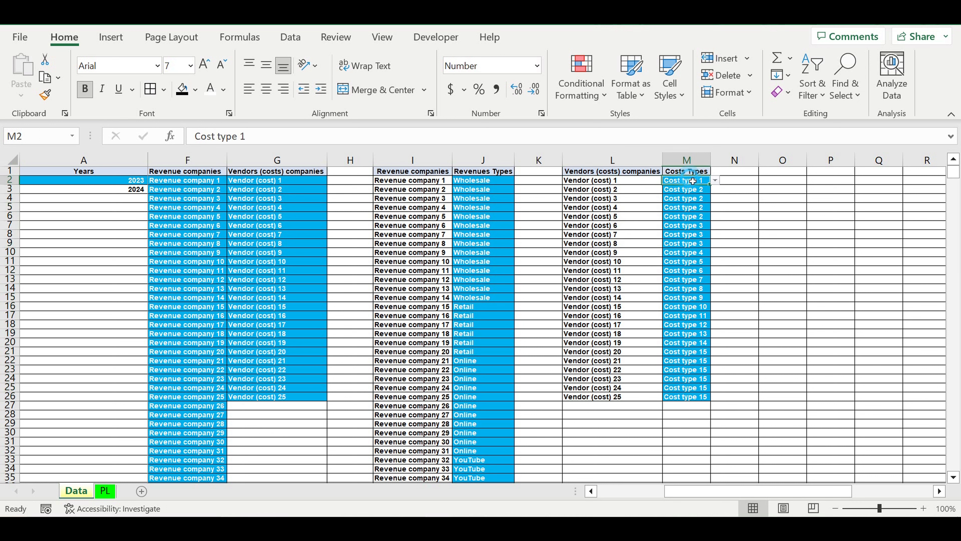
{"action": "left_click", "coordinate": [716, 181]}
{"action": "left_click", "coordinate": [700, 191]}
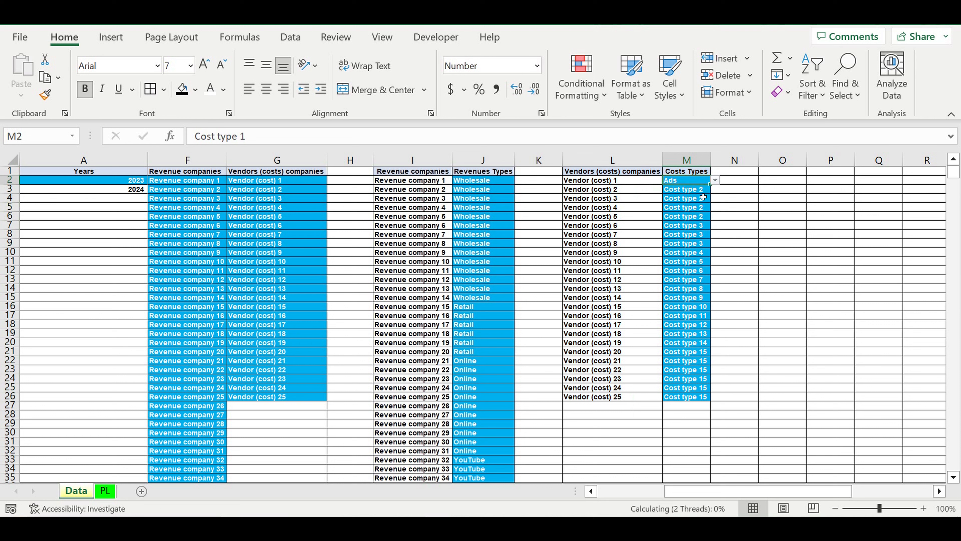
{"action": "left_click_drag", "start_coordinate": [711, 185], "coordinate": [708, 212]}
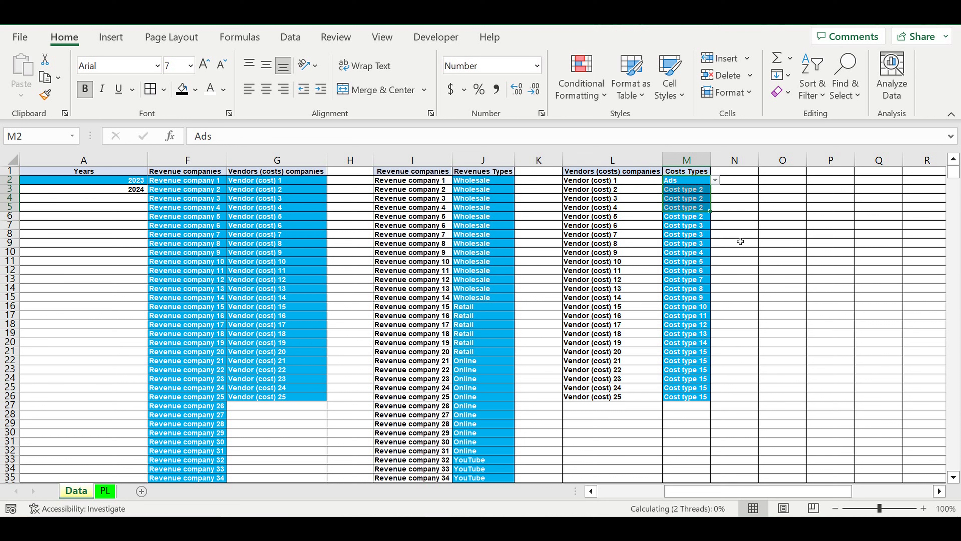
- Assign the cost type Rent to Vendors (cost) 5 through 9 in M6 to M10
{"action": "left_click", "coordinate": [706, 217]}
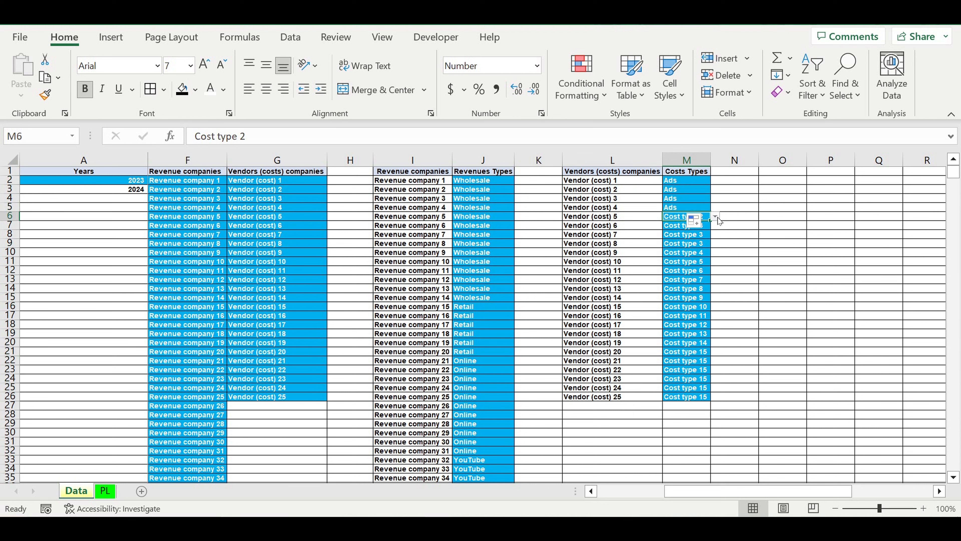
{"action": "left_click_drag", "start_coordinate": [623, 220], "coordinate": [632, 276]}
{"action": "left_click", "coordinate": [687, 218]}
{"action": "left_click", "coordinate": [715, 216]}
{"action": "left_click", "coordinate": [685, 237]}
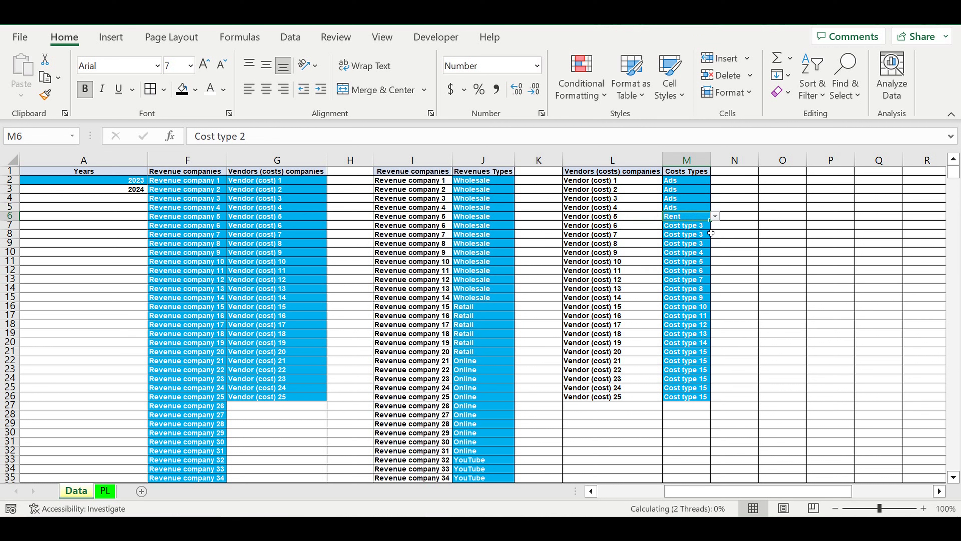
{"action": "left_click_drag", "start_coordinate": [713, 227], "coordinate": [711, 254]}
- Assign the cost type Salaries to Vendors (cost) 10 through 14 in M11 to M15
{"action": "left_click", "coordinate": [682, 264]}
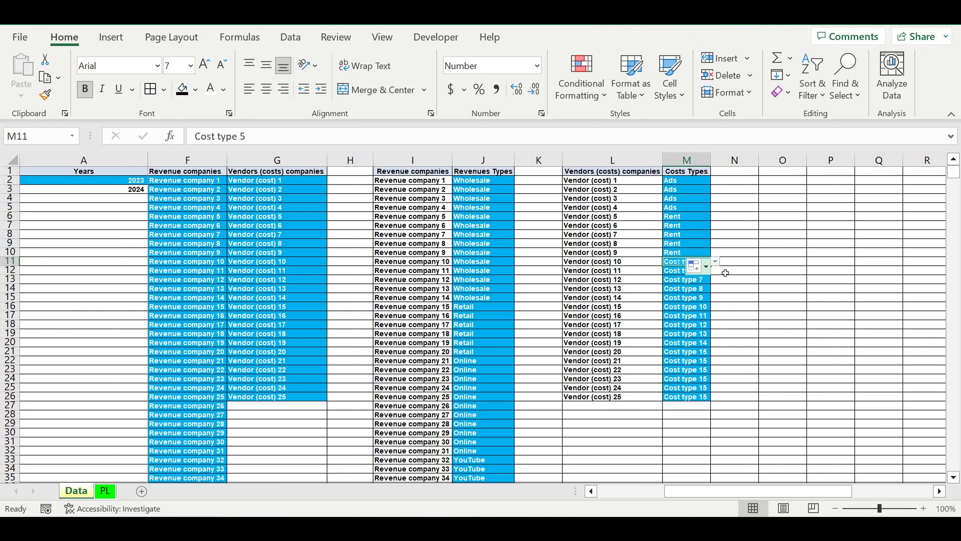
{"action": "left_click", "coordinate": [715, 261]}
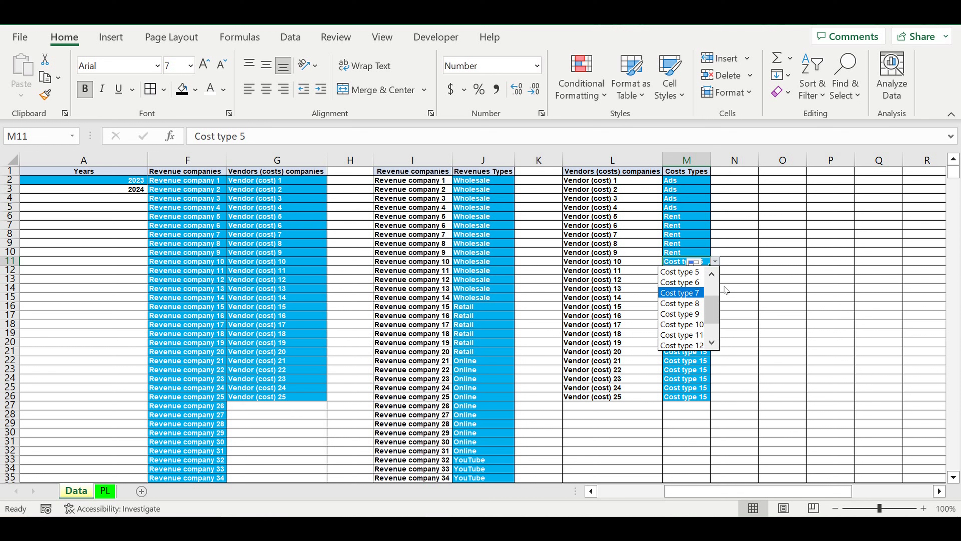
{"action": "left_click_drag", "start_coordinate": [710, 309], "coordinate": [712, 265]}
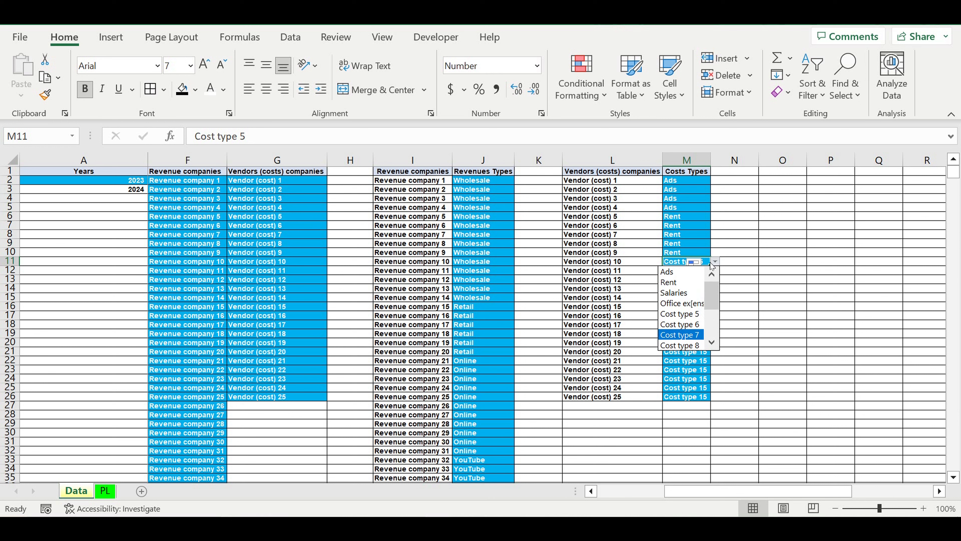
{"action": "left_click", "coordinate": [686, 292]}
{"action": "left_click_drag", "start_coordinate": [710, 265], "coordinate": [710, 303]}
- Assign the cost type "Office ex[enses" to Vendors (cost) 15 through 25 in M16 to M26
{"action": "left_click", "coordinate": [691, 307]}
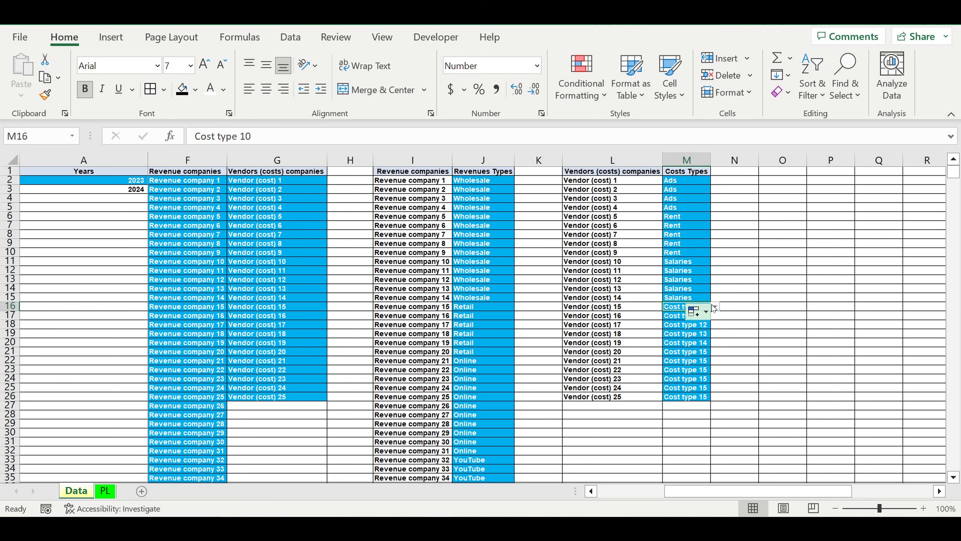
{"action": "left_click", "coordinate": [715, 307]}
{"action": "left_click_drag", "start_coordinate": [716, 366], "coordinate": [714, 338]}
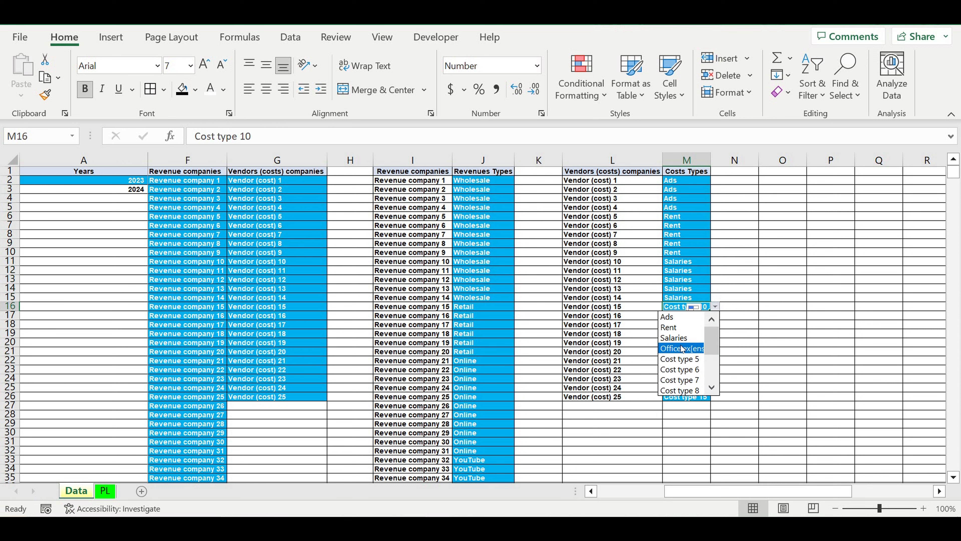
{"action": "left_click", "coordinate": [681, 349]}
{"action": "left_click_drag", "start_coordinate": [713, 318], "coordinate": [712, 397]}
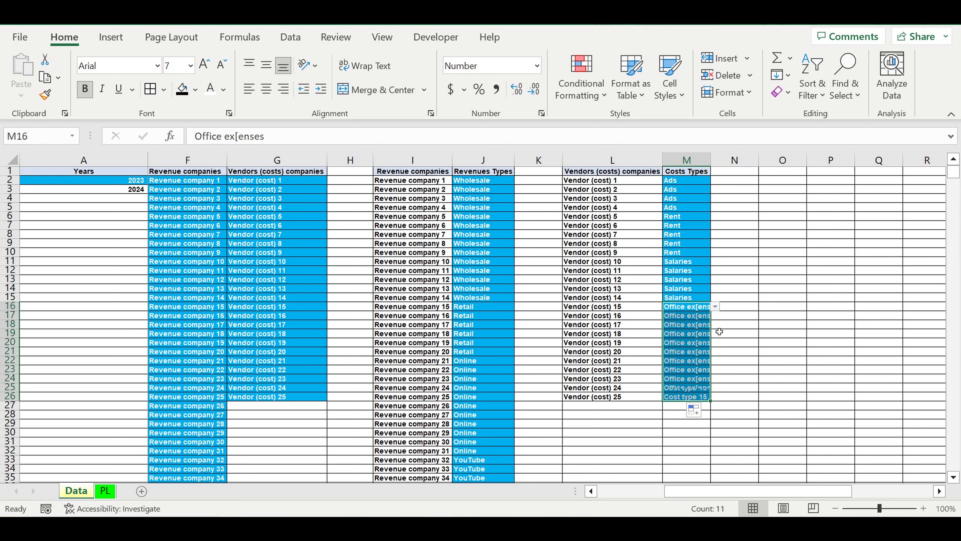
{"action": "left_click", "coordinate": [589, 352]}
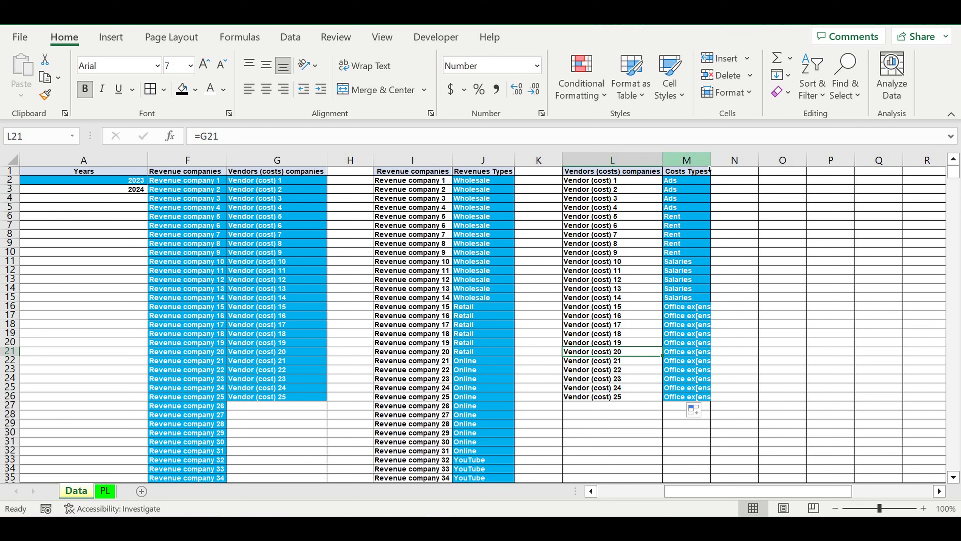
{"action": "left_click", "coordinate": [774, 287]}
{"action": "left_click", "coordinate": [807, 325]}
- Review the company lists, the type lists and the company-to-type mapping tables across the Data sheet's setup area
{"action": "scroll", "coordinate": [784, 478], "scroll_direction": "left", "scroll_amount": 4}
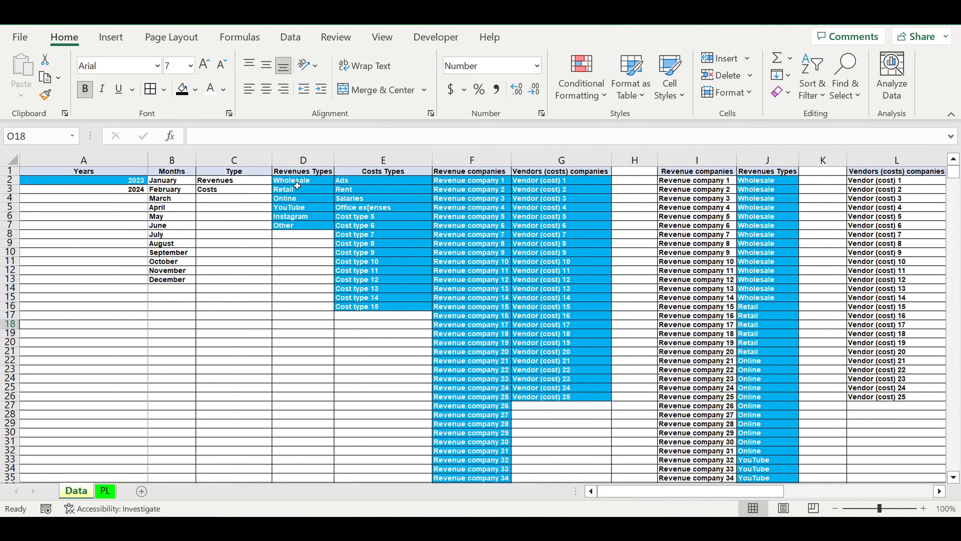
{"action": "left_click_drag", "start_coordinate": [471, 180], "coordinate": [471, 405]}
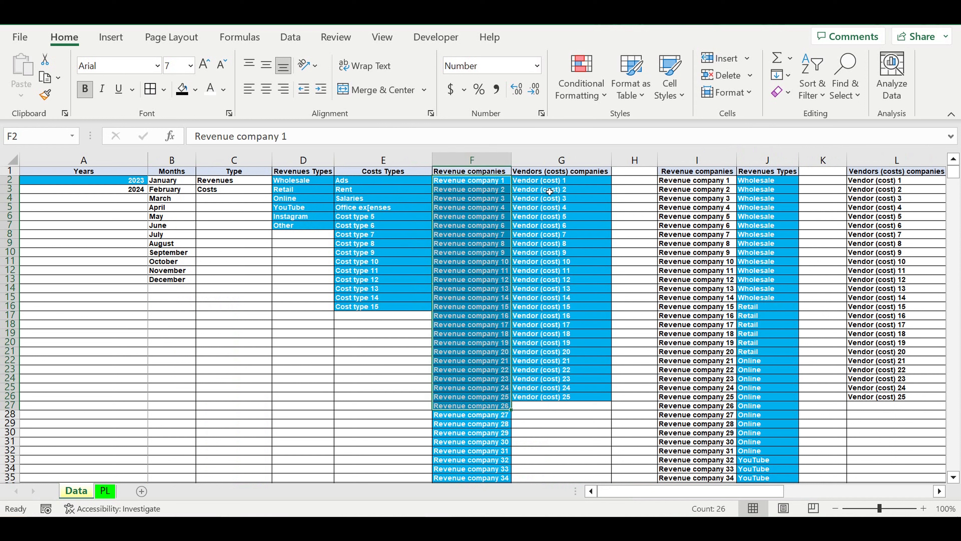
{"action": "left_click_drag", "start_coordinate": [545, 181], "coordinate": [549, 379]}
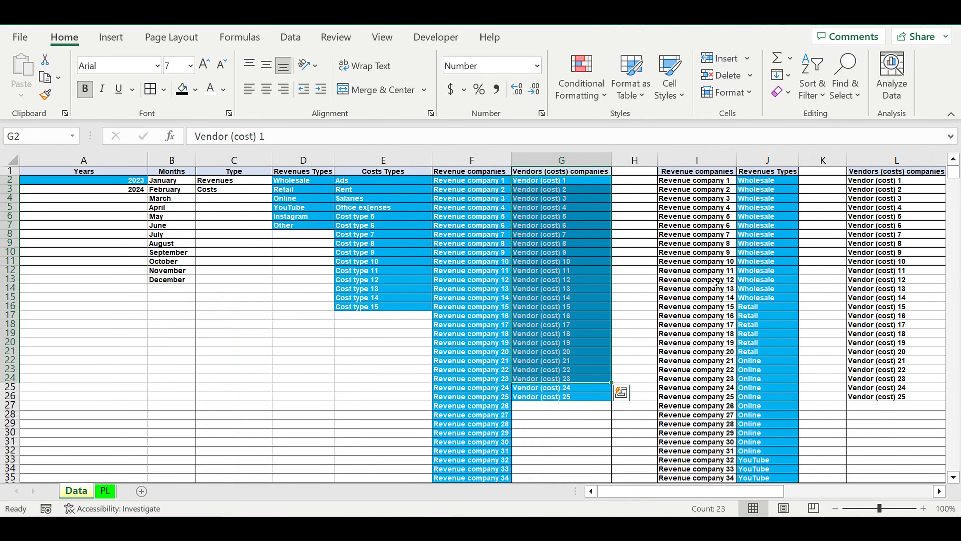
{"action": "left_click_drag", "start_coordinate": [769, 180], "coordinate": [769, 342]}
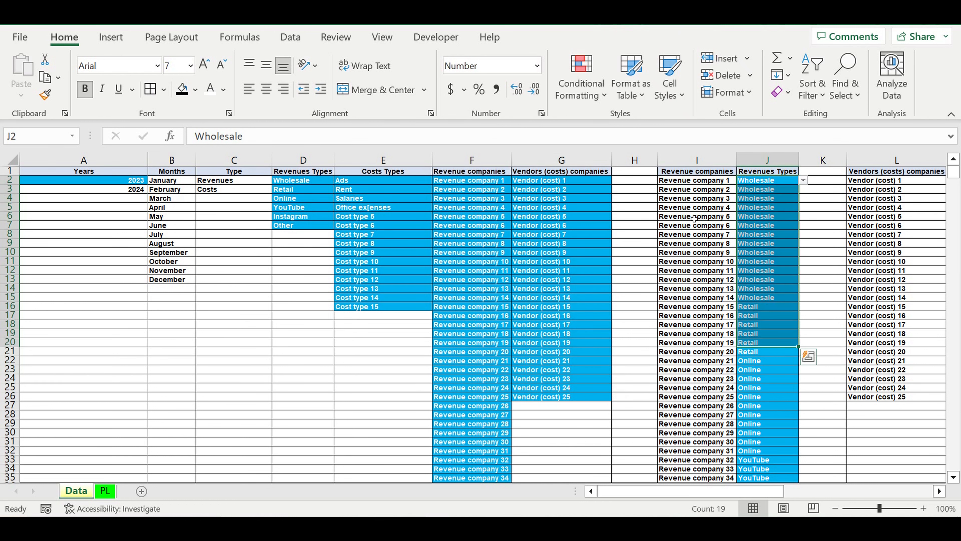
{"action": "left_click_drag", "start_coordinate": [686, 189], "coordinate": [686, 315]}
{"action": "left_click_drag", "start_coordinate": [885, 189], "coordinate": [886, 360]}
{"action": "left_click_drag", "start_coordinate": [368, 184], "coordinate": [363, 289]}
{"action": "left_click_drag", "start_coordinate": [299, 184], "coordinate": [297, 228]}
- Go to the Transactions list below the setup tables and unfreeze the Data sheet's panes
{"action": "scroll", "coordinate": [293, 280], "scroll_direction": "down", "scroll_amount": 10}
{"action": "scroll", "coordinate": [293, 280], "scroll_direction": "down", "scroll_amount": 3}
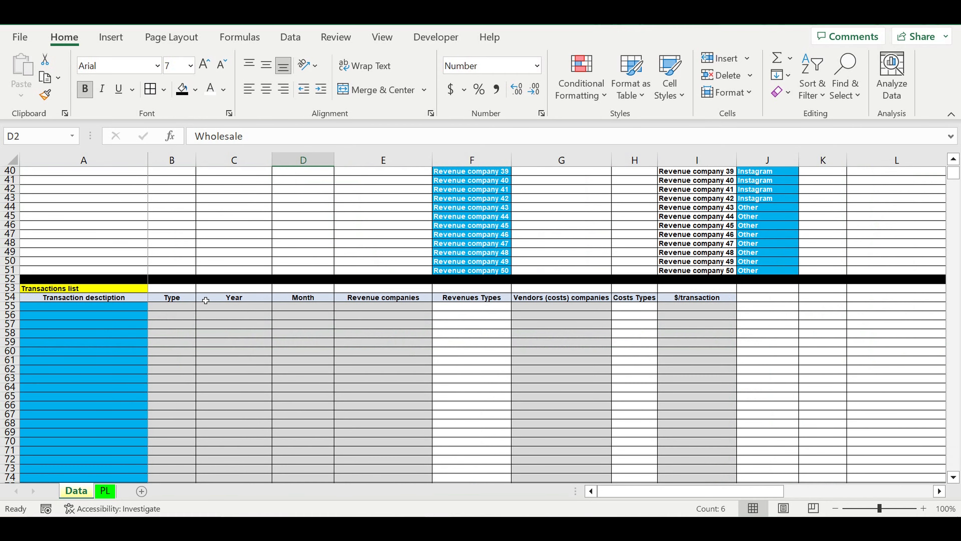
{"action": "left_click", "coordinate": [173, 309]}
{"action": "left_click_drag", "start_coordinate": [123, 309], "coordinate": [123, 404]}
{"action": "left_click", "coordinate": [178, 310]}
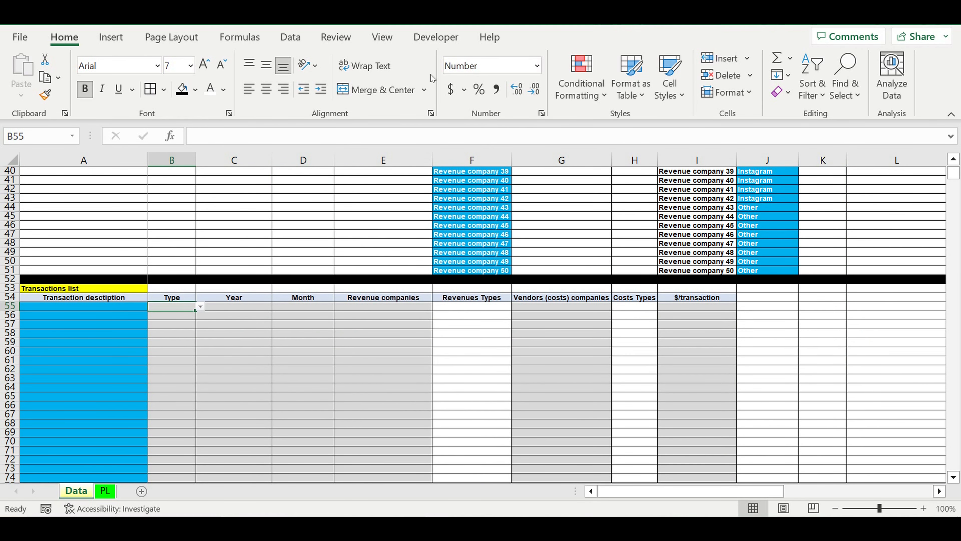
{"action": "left_click", "coordinate": [381, 38]}
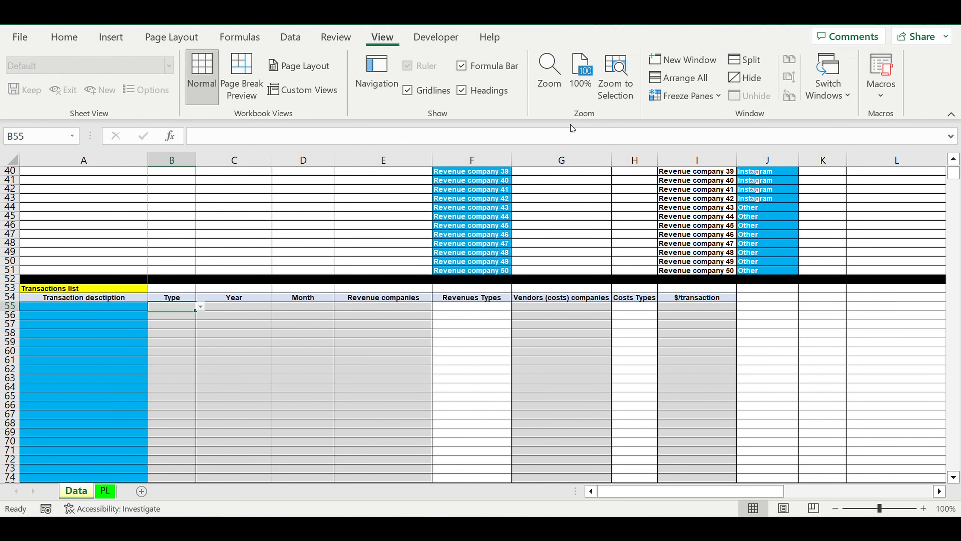
{"action": "left_click", "coordinate": [683, 96]}
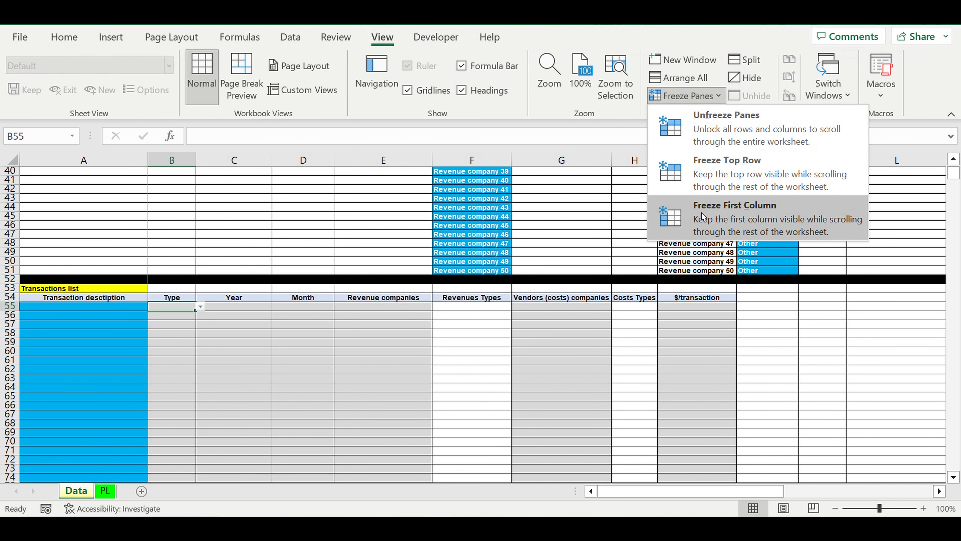
{"action": "left_click", "coordinate": [697, 129]}
- Freeze the panes at B55 so the Transactions list headers and the description column stay in view
{"action": "scroll", "coordinate": [427, 329], "scroll_direction": "down", "scroll_amount": 1}
{"action": "scroll", "coordinate": [427, 330], "scroll_direction": "down", "scroll_amount": 3}
{"action": "left_click", "coordinate": [209, 244]}
{"action": "left_click", "coordinate": [179, 198]}
{"action": "left_click", "coordinate": [684, 96]}
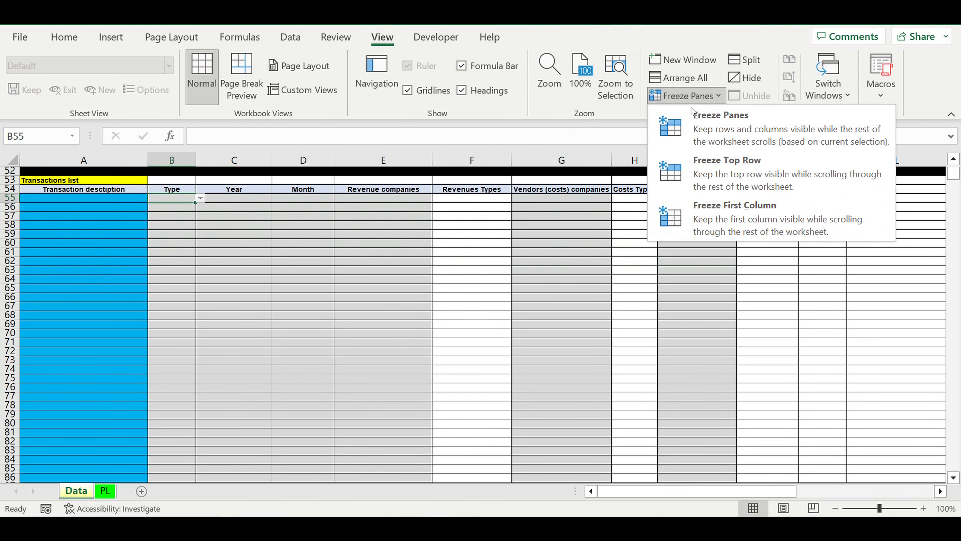
{"action": "left_click", "coordinate": [715, 123]}
{"action": "scroll", "coordinate": [346, 280], "scroll_direction": "down", "scroll_amount": 4}
{"action": "scroll", "coordinate": [349, 270], "scroll_direction": "up", "scroll_amount": 4}
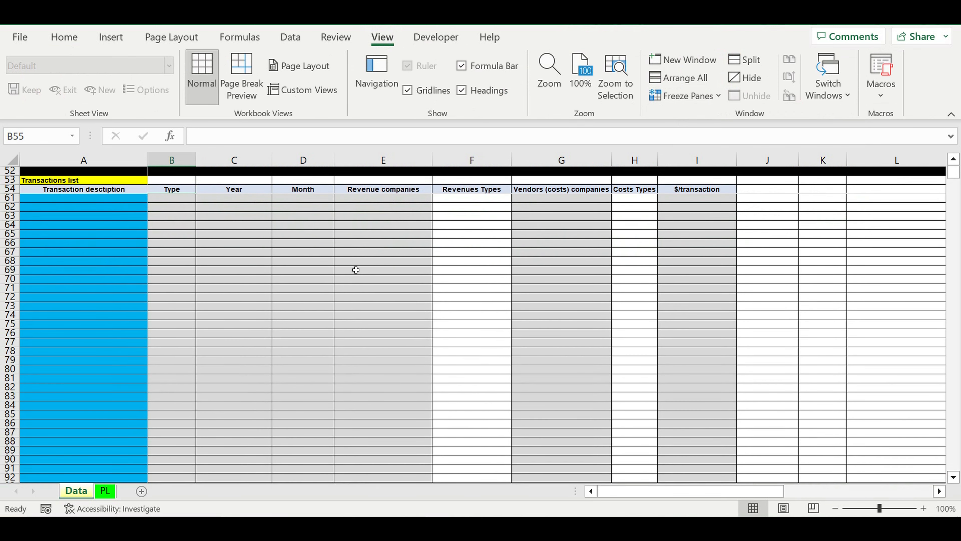
- Look at the PL by company and PL by type sections on the PL sheet
{"action": "left_click", "coordinate": [107, 491]}
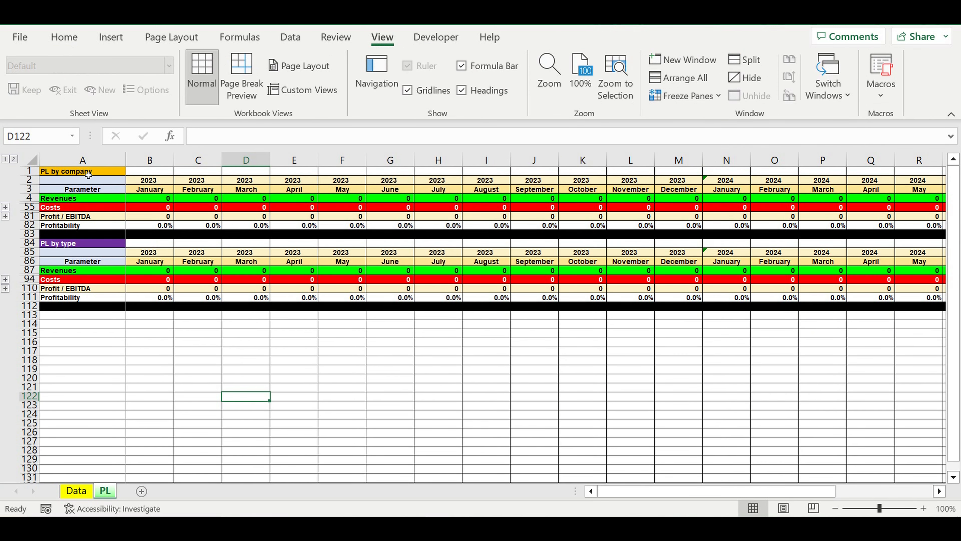
{"action": "left_click", "coordinate": [90, 172]}
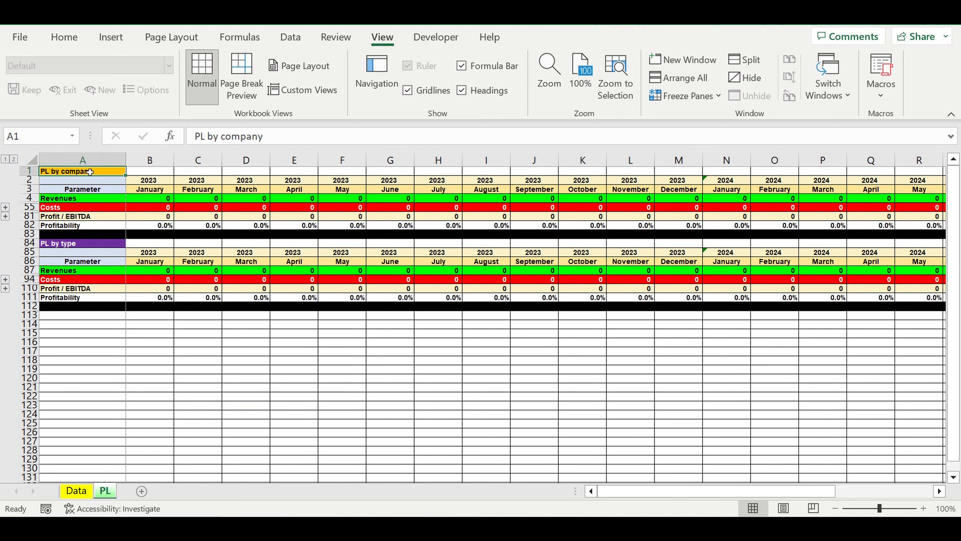
{"action": "left_click", "coordinate": [63, 247]}
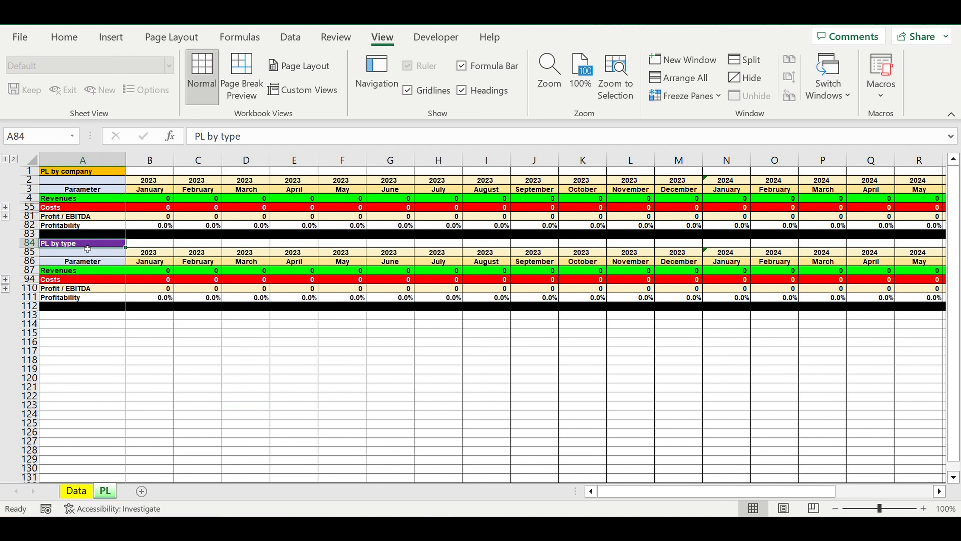
- Return to the Data sheet and enter "Transaction 1" as the first transaction description in A55
{"action": "left_click", "coordinate": [76, 491]}
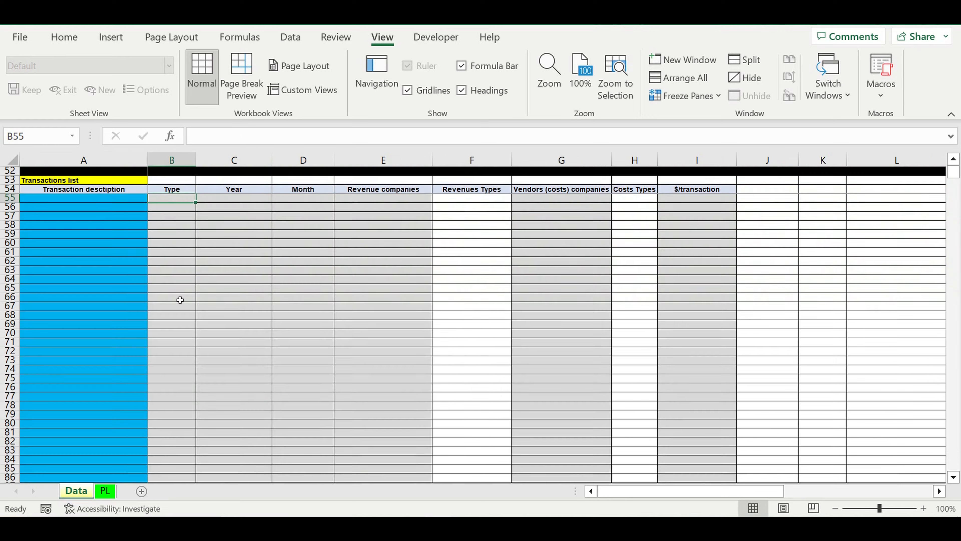
{"action": "left_click", "coordinate": [85, 200]}
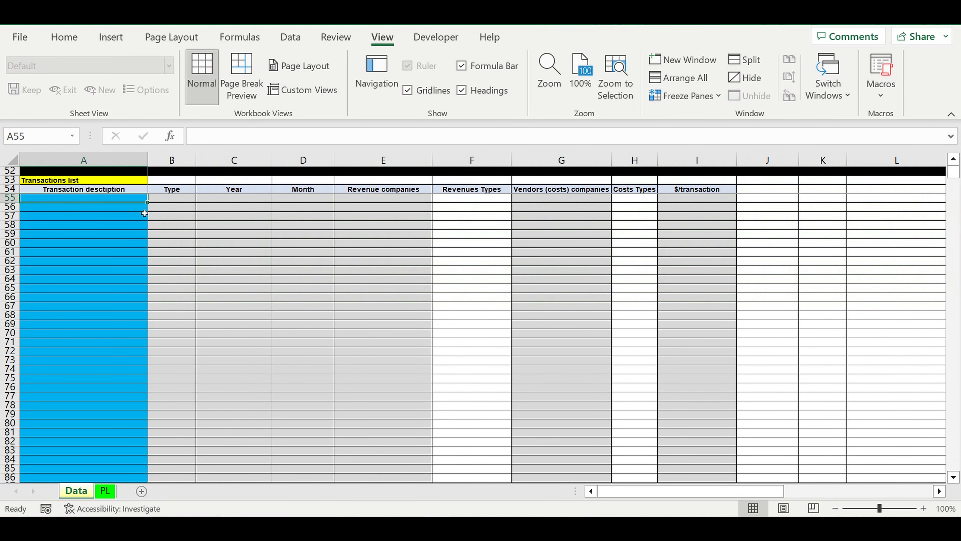
{"action": "type", "text": "Transactio"}
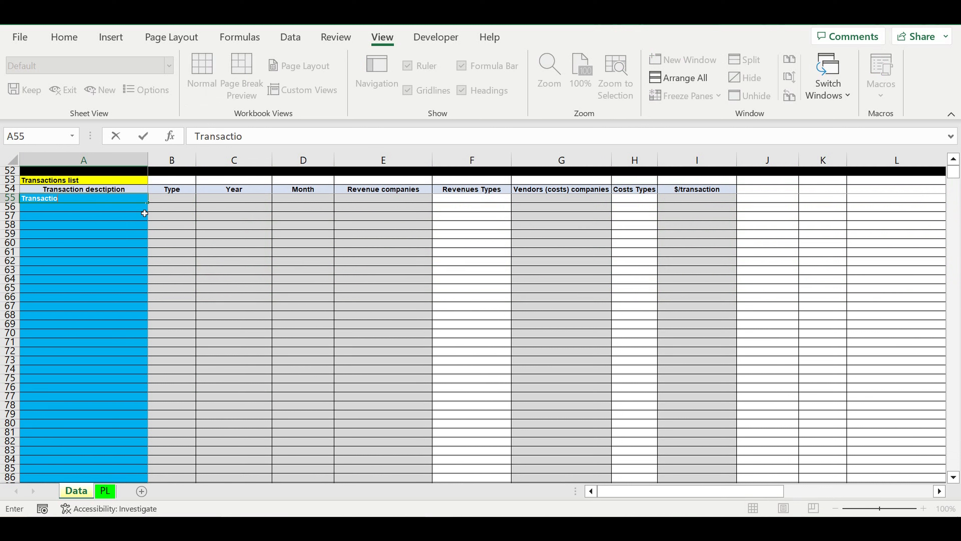
{"action": "type", "text": "n 1"}
{"action": "key", "text": "Return"}
{"action": "left_click", "coordinate": [122, 199]}
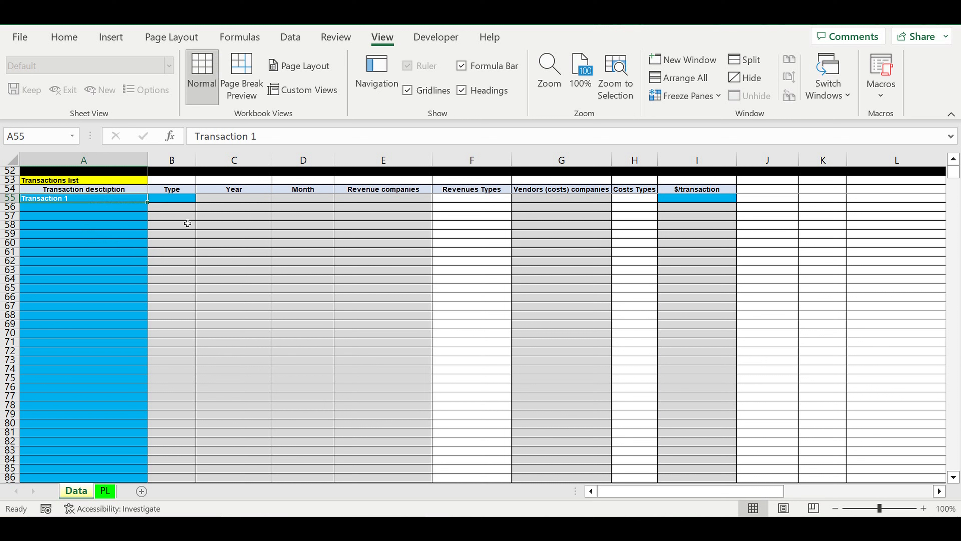
- Set Transaction 1's type to Revenues in B55 and its year to 2023 in C55
{"action": "left_click", "coordinate": [180, 198]}
{"action": "left_click", "coordinate": [202, 200]}
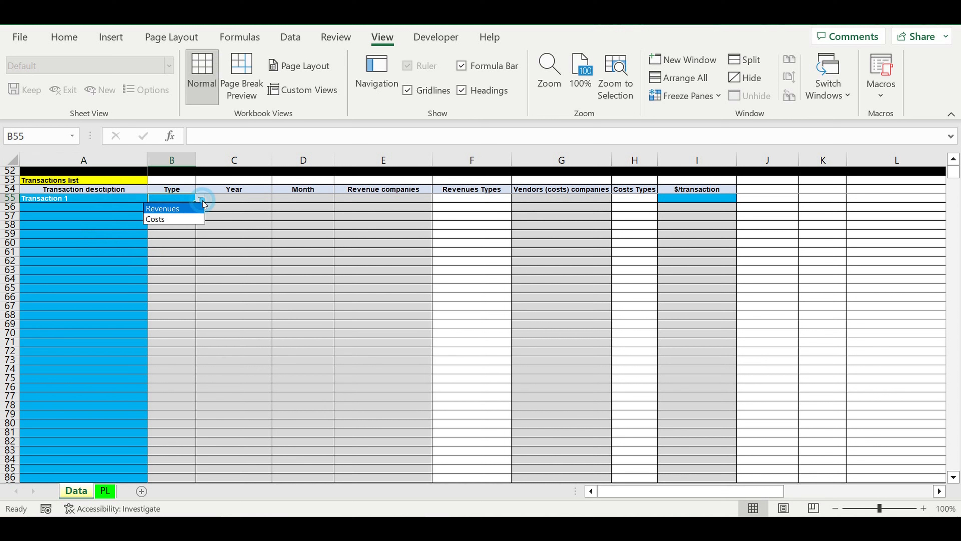
{"action": "left_click", "coordinate": [176, 209]}
{"action": "left_click", "coordinate": [231, 199]}
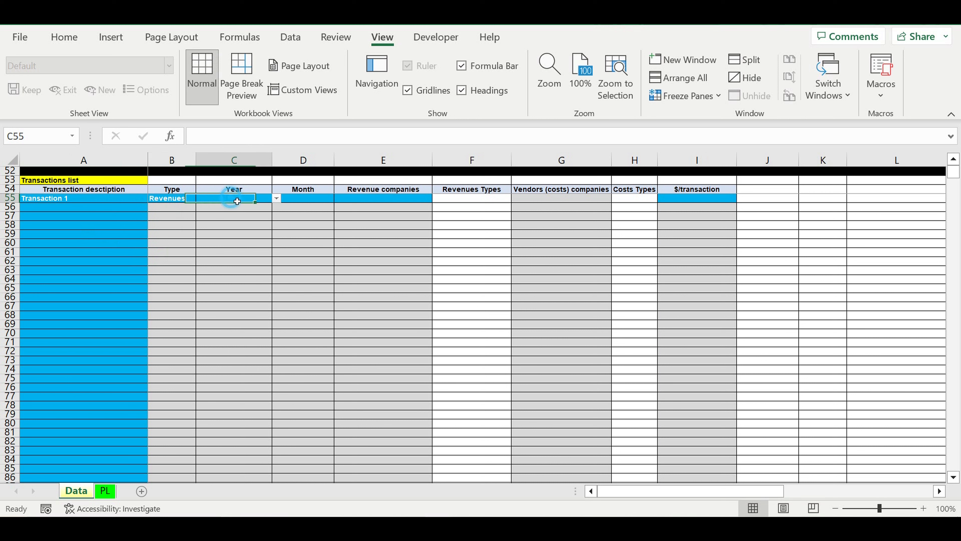
{"action": "left_click", "coordinate": [276, 200]}
{"action": "left_click", "coordinate": [253, 207]}
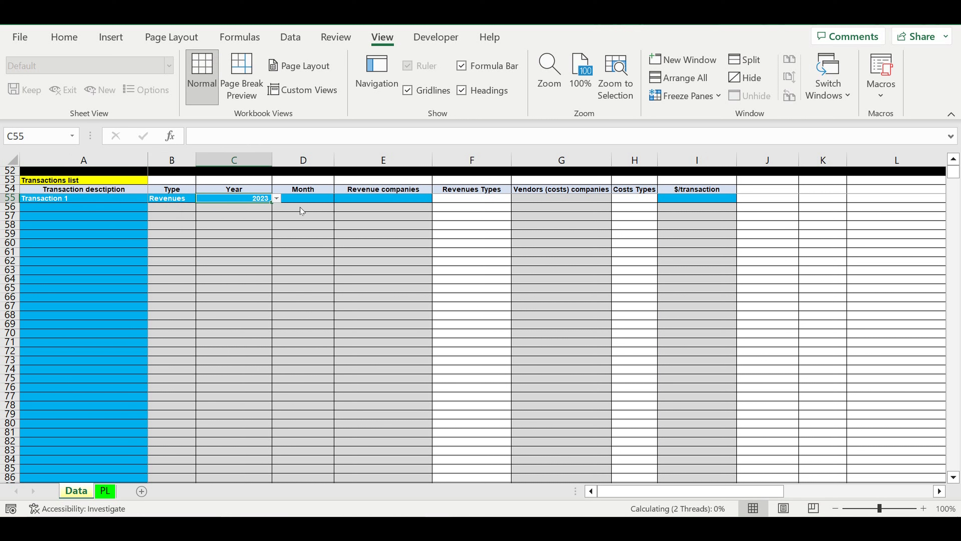
- Set Transaction 1's month to February in D55 and its revenue company to Revenue company 4 in E55
{"action": "left_click", "coordinate": [314, 199]}
{"action": "left_click", "coordinate": [338, 200]}
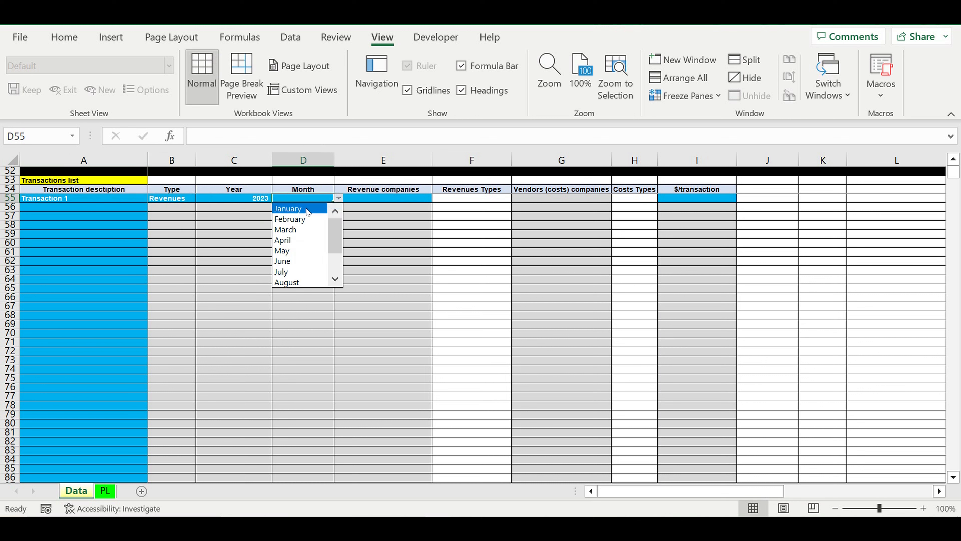
{"action": "left_click", "coordinate": [302, 217]}
{"action": "left_click", "coordinate": [397, 198]}
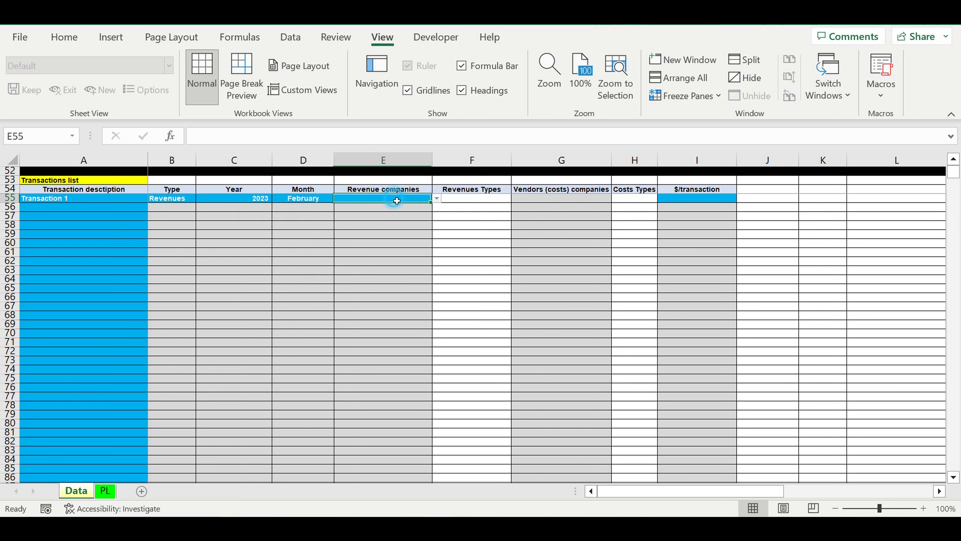
{"action": "left_click", "coordinate": [437, 199]}
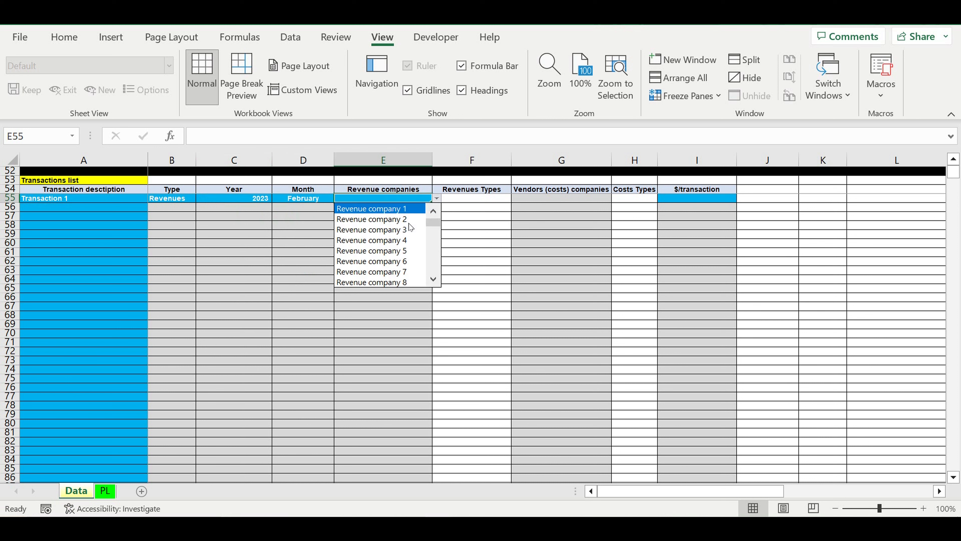
{"action": "left_click", "coordinate": [396, 240]}
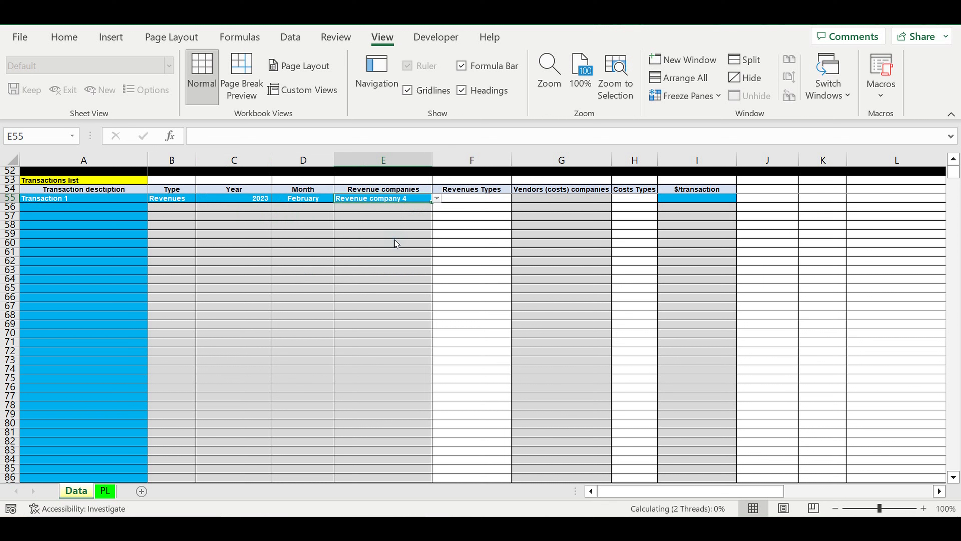
- Enter 3000 as Transaction 1's $/transaction amount in I55
{"action": "left_click", "coordinate": [480, 203]}
{"action": "left_click", "coordinate": [698, 200]}
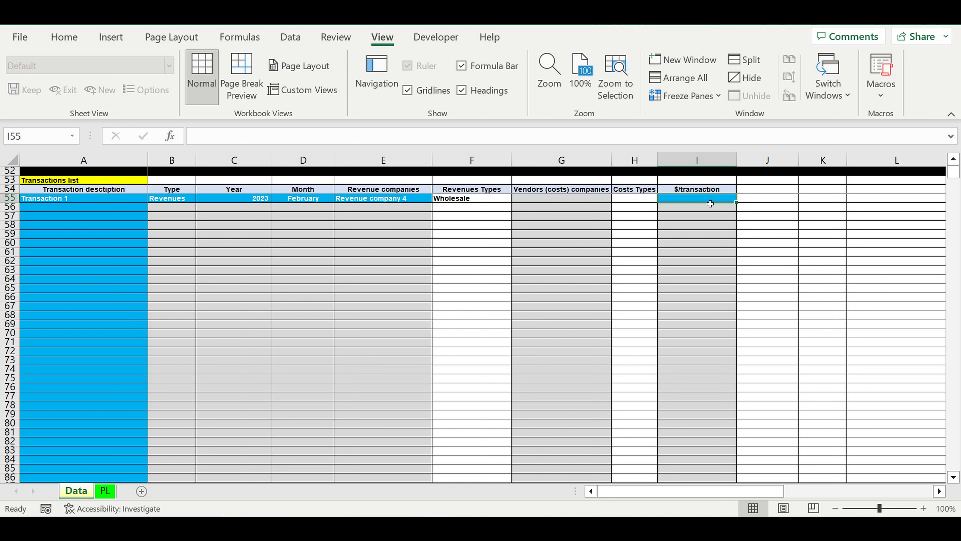
{"action": "type", "text": "3000"}
{"action": "key", "text": "Return"}
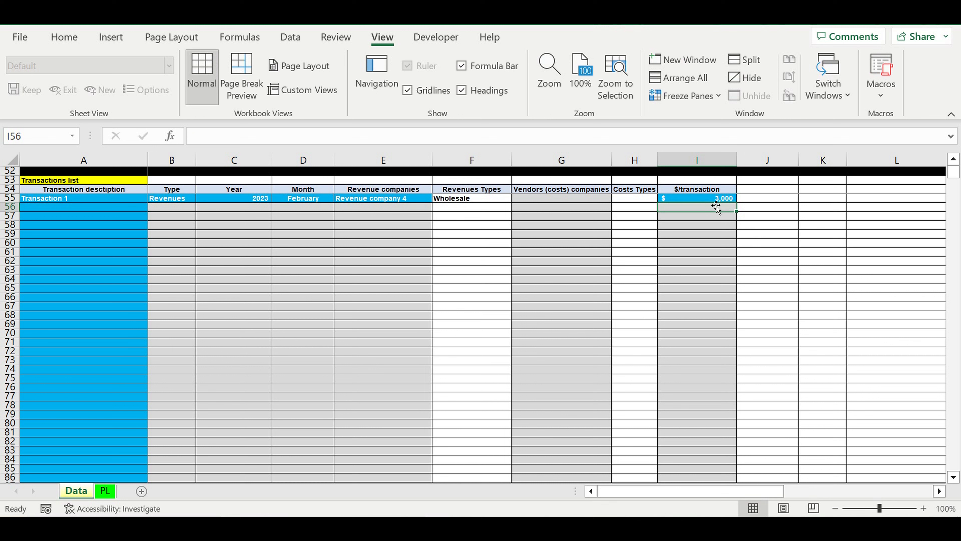
{"action": "left_click", "coordinate": [788, 209]}
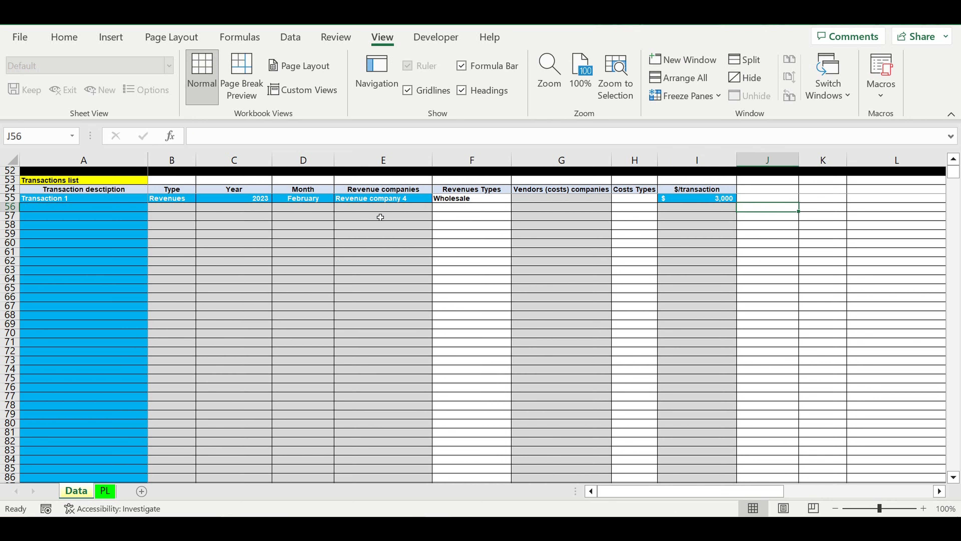
- On the PL sheet, expand the revenue rows under PL by company and examine the February 2023 revenues
{"action": "left_click", "coordinate": [106, 491]}
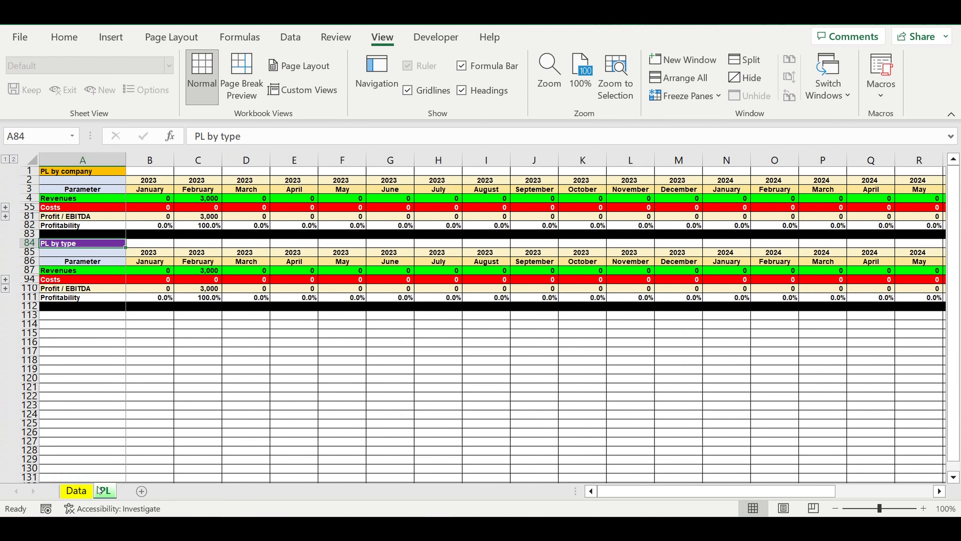
{"action": "left_click", "coordinate": [294, 361]}
{"action": "left_click", "coordinate": [211, 198]}
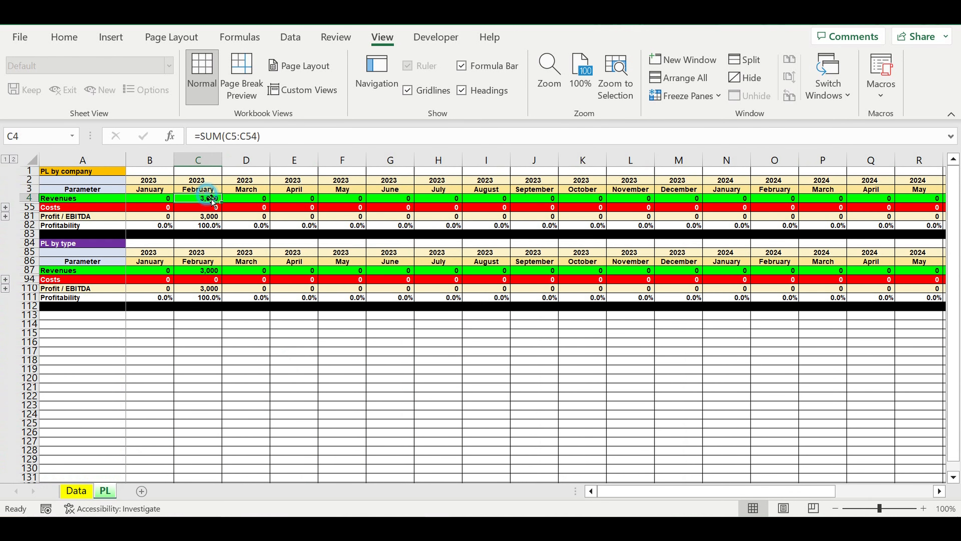
{"action": "left_click", "coordinate": [6, 207]}
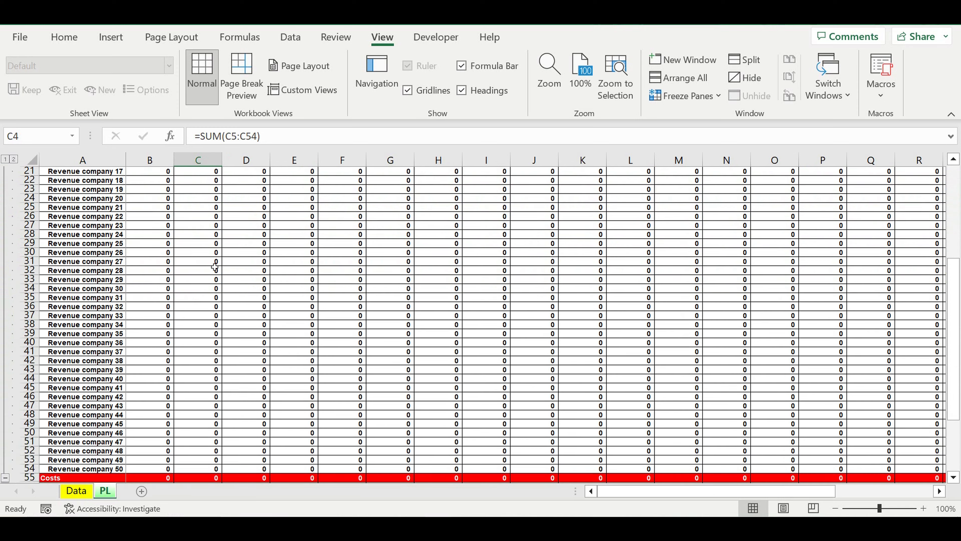
{"action": "scroll", "coordinate": [253, 286], "scroll_direction": "up", "scroll_amount": 7}
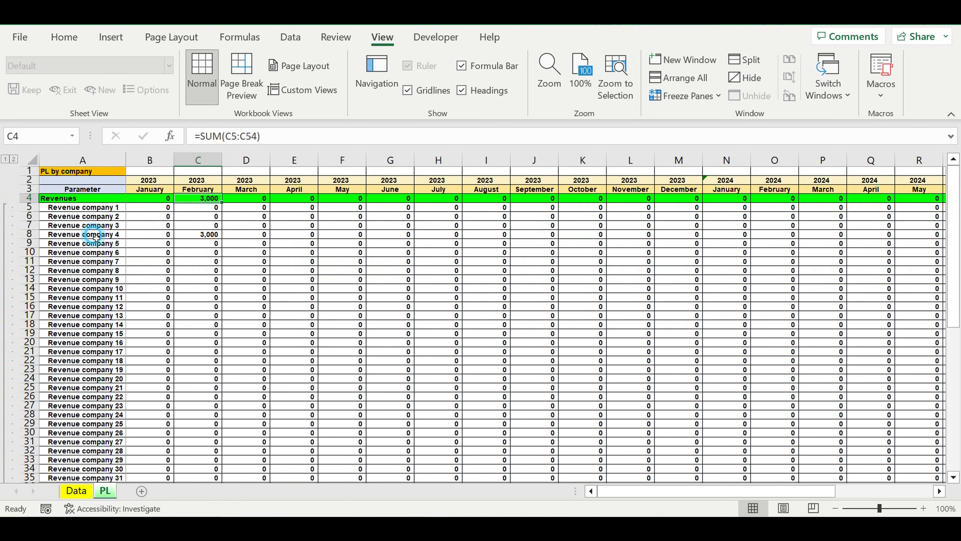
{"action": "left_click", "coordinate": [90, 243]}
- Compare Transaction 1's revenue company on the Data sheet with the Revenue company 4 row on the PL sheet
{"action": "left_click", "coordinate": [82, 489]}
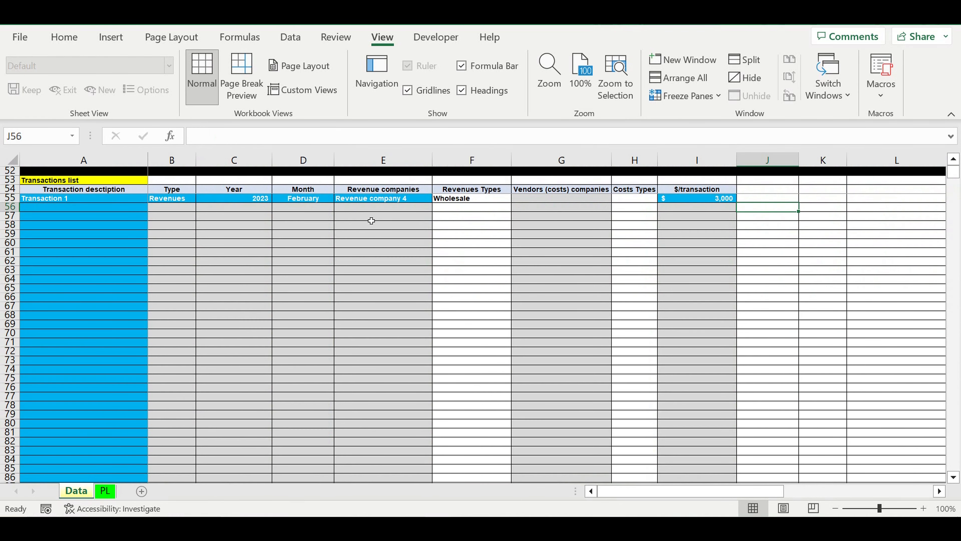
{"action": "left_click", "coordinate": [375, 201]}
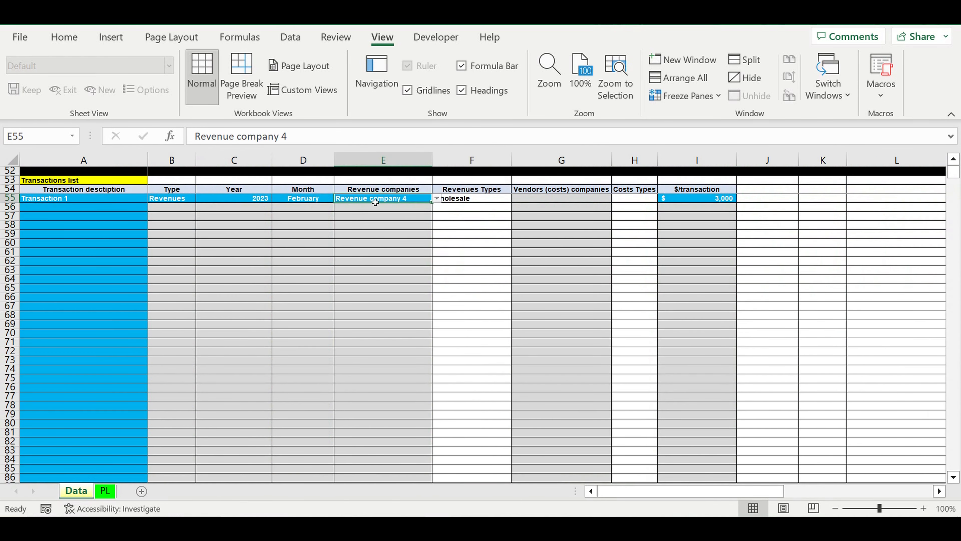
{"action": "left_click", "coordinate": [102, 492]}
{"action": "left_click", "coordinate": [203, 238]}
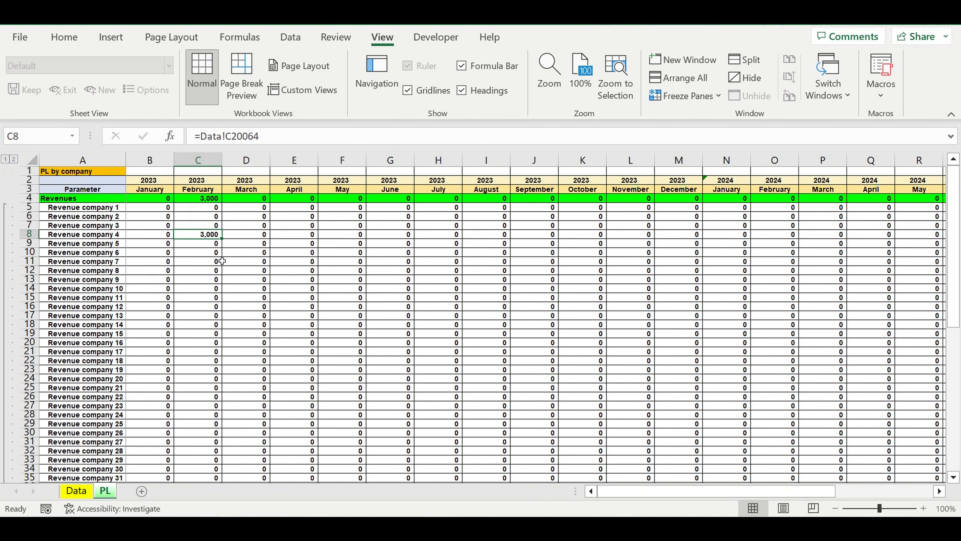
{"action": "left_click", "coordinate": [90, 236]}
- Expand the revenue rows under PL by type and examine the Wholesale row for February 2023 and the list of types
{"action": "scroll", "coordinate": [213, 328], "scroll_direction": "down", "scroll_amount": 1}
{"action": "scroll", "coordinate": [213, 329], "scroll_direction": "down", "scroll_amount": 13}
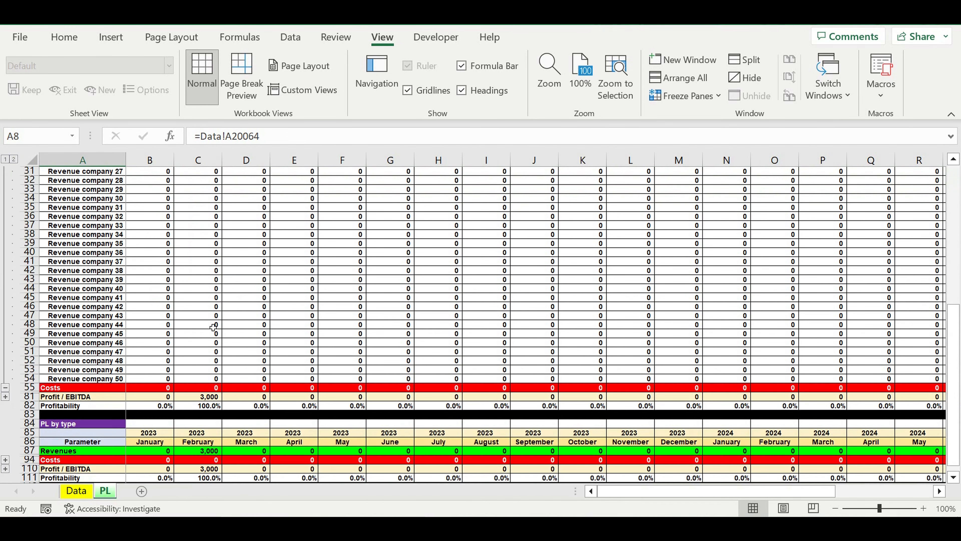
{"action": "left_click", "coordinate": [200, 342]}
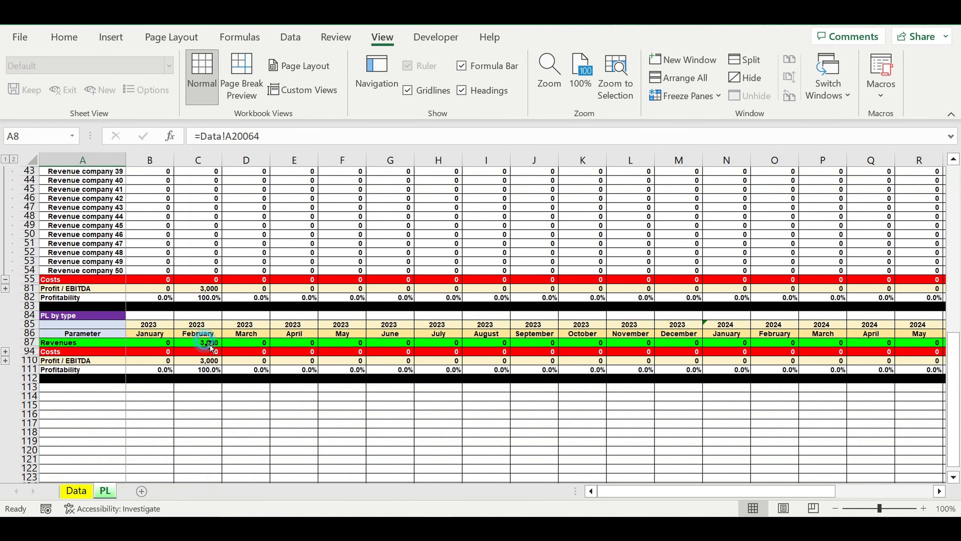
{"action": "left_click", "coordinate": [5, 352]}
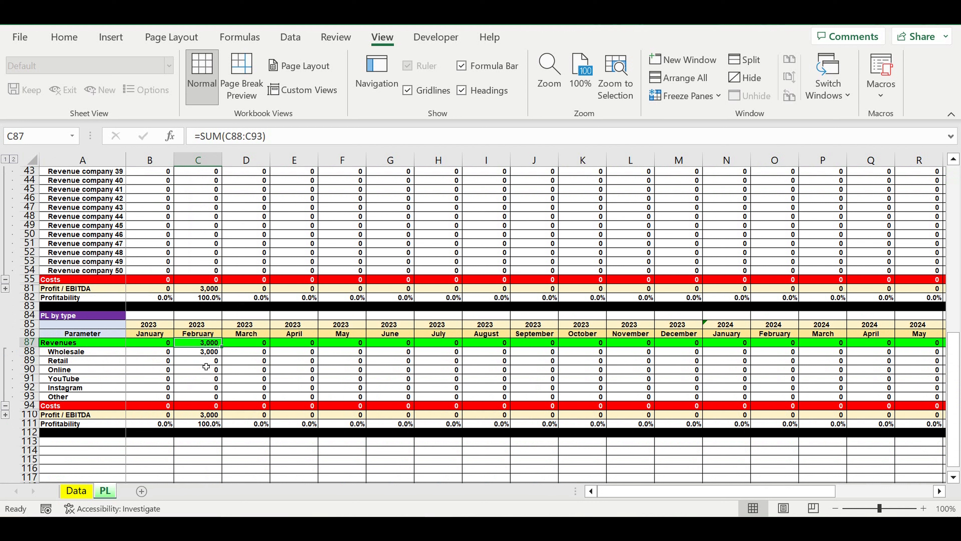
{"action": "left_click", "coordinate": [81, 353]}
{"action": "left_click", "coordinate": [191, 357]}
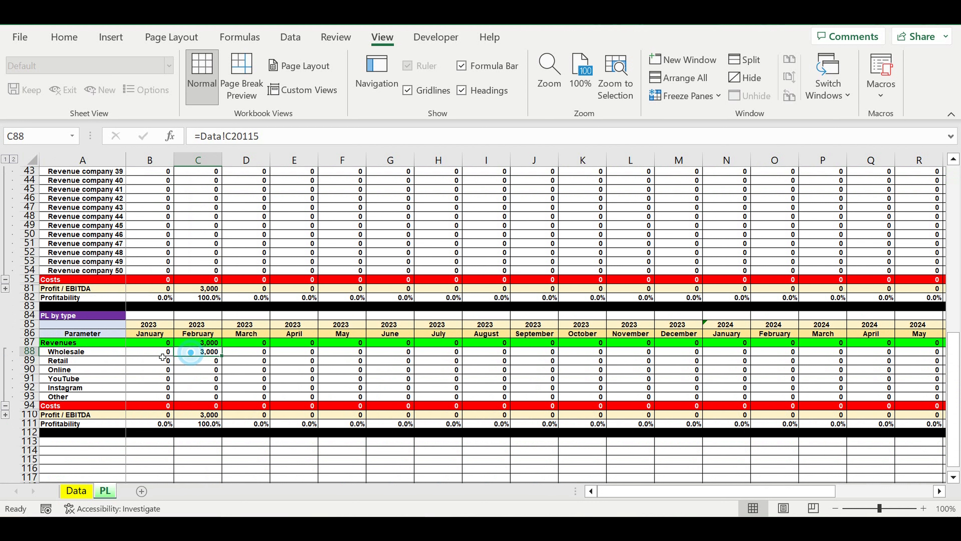
{"action": "left_click_drag", "start_coordinate": [68, 356], "coordinate": [77, 397]}
- Return to the Data sheet, extend the description series to "Transaction 2" in A56, and set its type to Revenues
{"action": "left_click", "coordinate": [78, 490]}
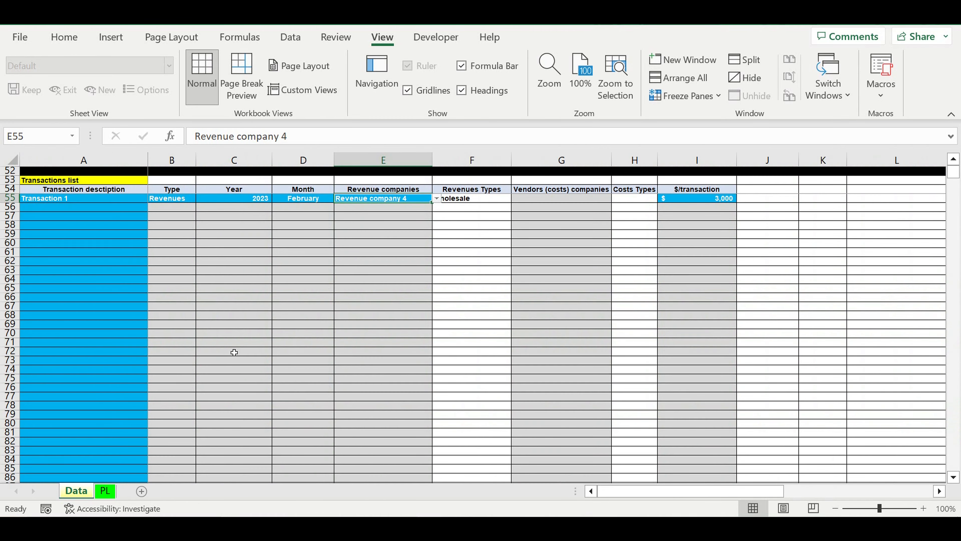
{"action": "left_click", "coordinate": [223, 325]}
{"action": "left_click", "coordinate": [130, 199]}
{"action": "left_click_drag", "start_coordinate": [148, 203], "coordinate": [149, 211]}
{"action": "left_click", "coordinate": [178, 208]}
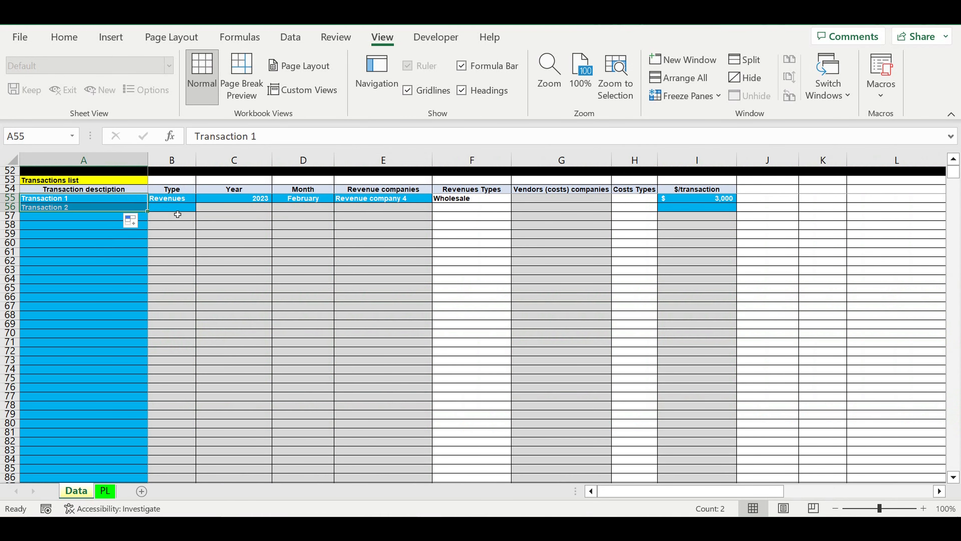
{"action": "left_click", "coordinate": [200, 207]}
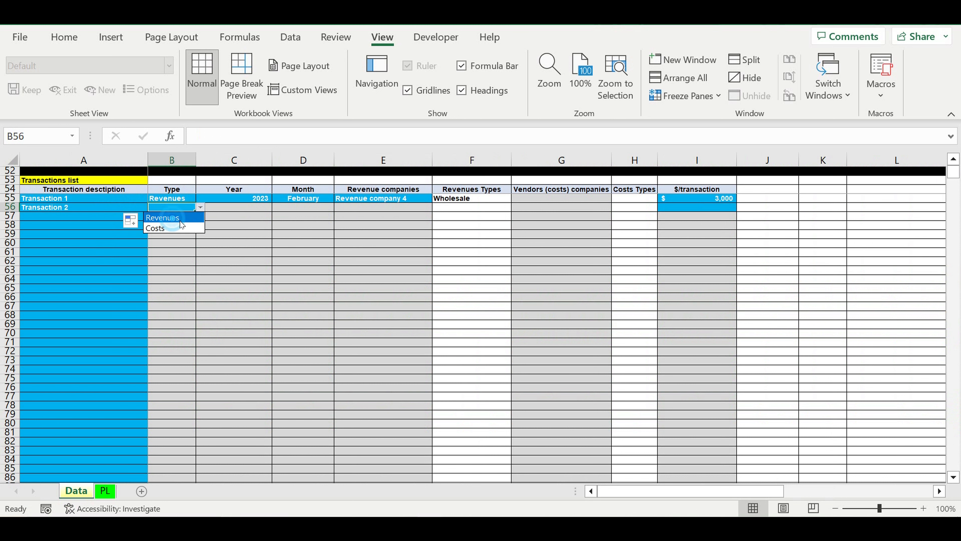
{"action": "left_click", "coordinate": [172, 216]}
- Set Transaction 2's year to 2023 in C56 and its month to February in D56
{"action": "left_click", "coordinate": [252, 211]}
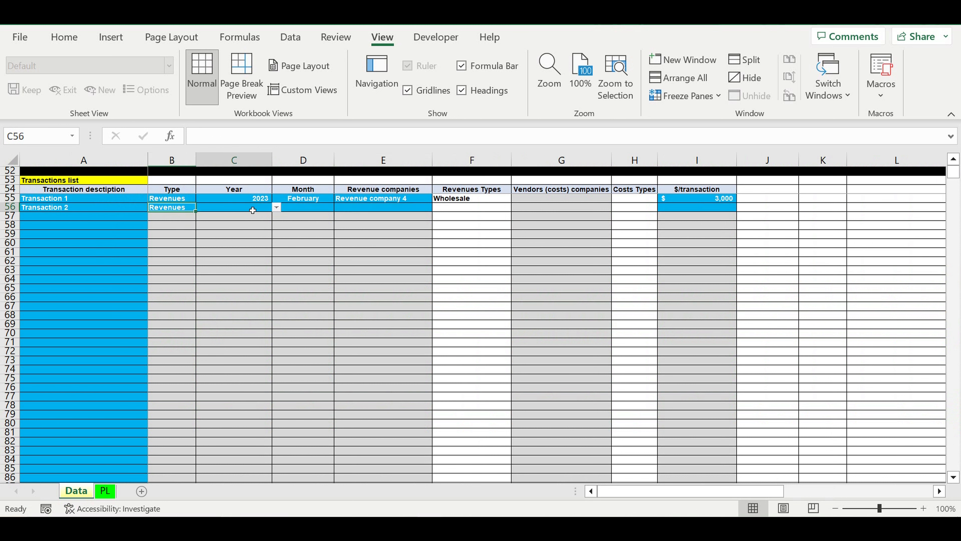
{"action": "left_click", "coordinate": [277, 207]}
{"action": "left_click", "coordinate": [245, 218]}
{"action": "left_click", "coordinate": [312, 208]}
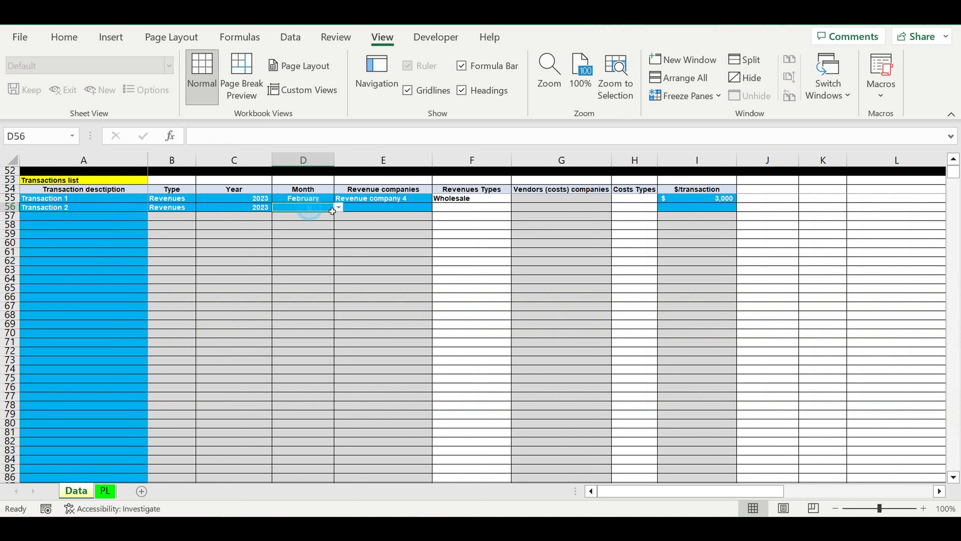
{"action": "left_click", "coordinate": [338, 208]}
{"action": "left_click", "coordinate": [292, 228]}
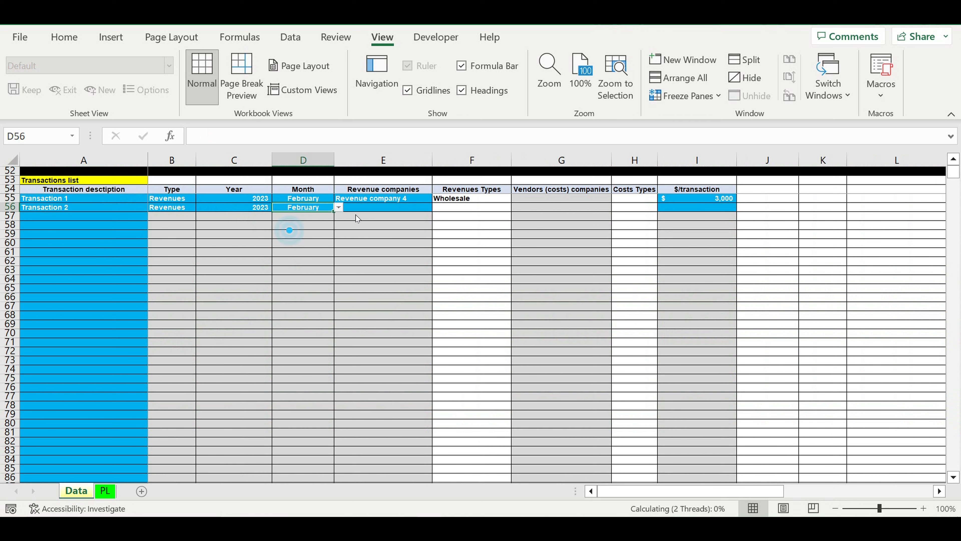
- Set Transaction 2's revenue company to Revenue company 4 in E56 and its amount to 7000 in I56
{"action": "left_click", "coordinate": [392, 209]}
{"action": "left_click", "coordinate": [437, 207]}
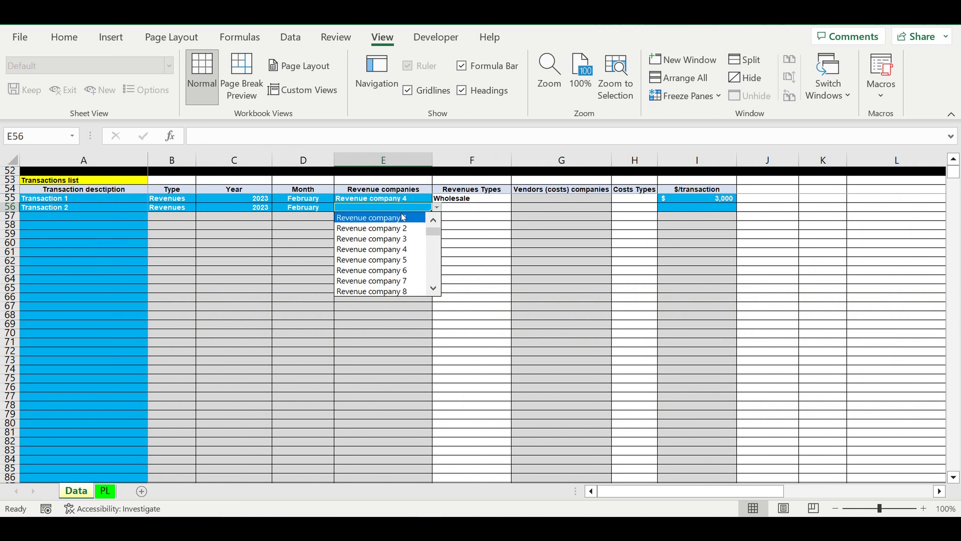
{"action": "left_click", "coordinate": [379, 250]}
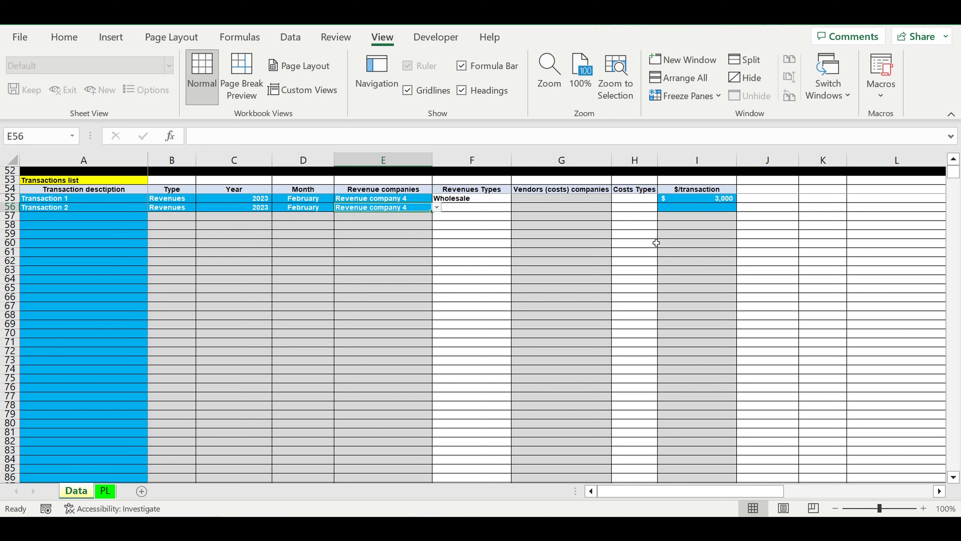
{"action": "left_click", "coordinate": [709, 208]}
{"action": "type", "text": "7"}
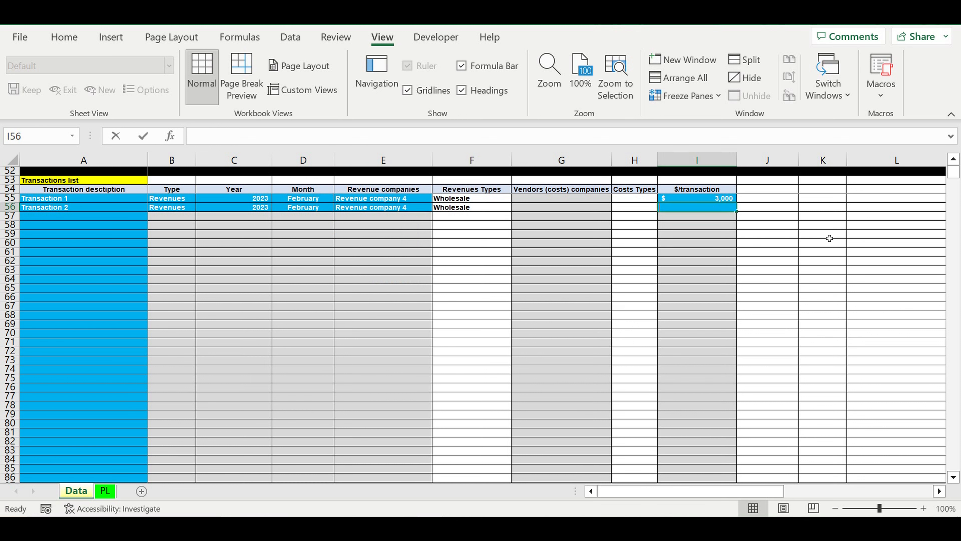
{"action": "type", "text": "000"}
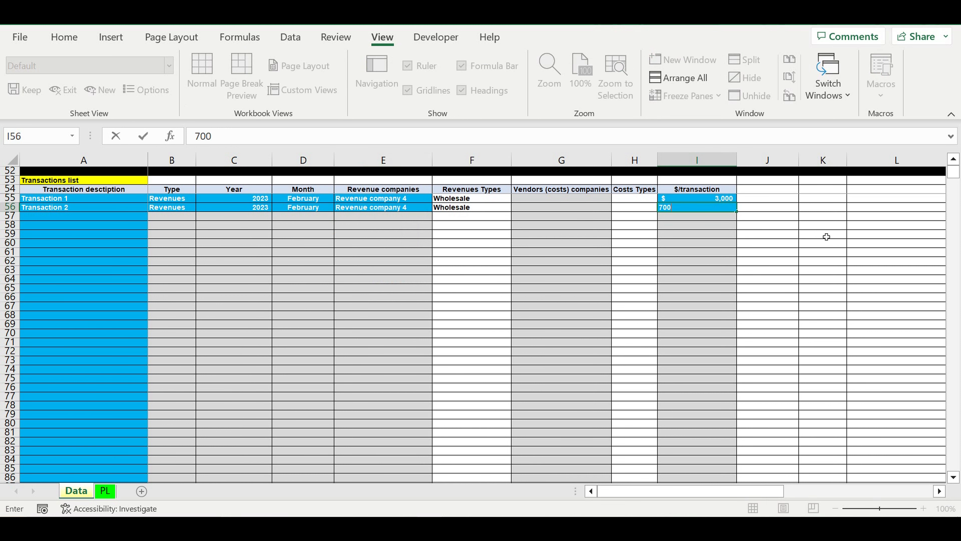
{"action": "key", "text": "Return"}
{"action": "left_click", "coordinate": [810, 247]}
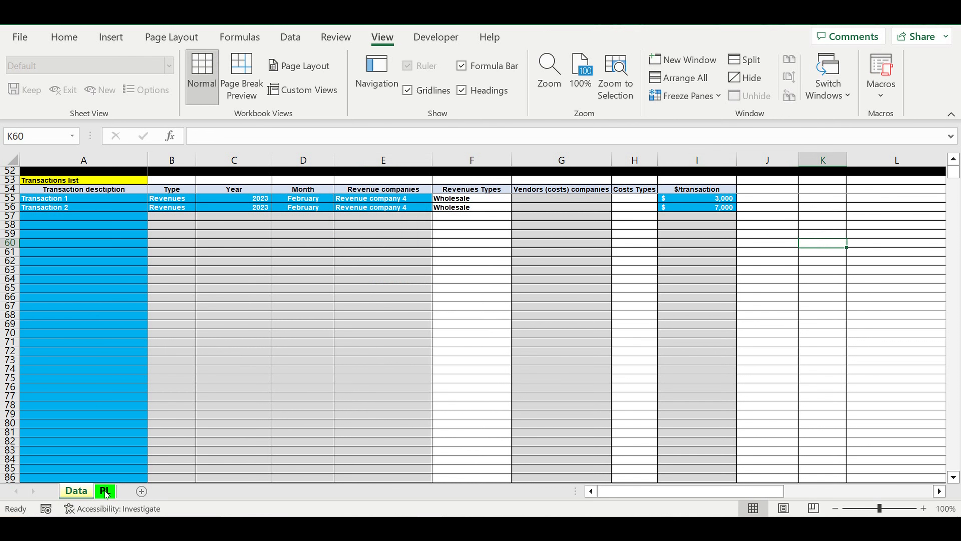
- On the PL sheet, check the February 2023 profit, total revenues, Wholesale and Revenue company 4 figures
{"action": "left_click", "coordinate": [106, 491]}
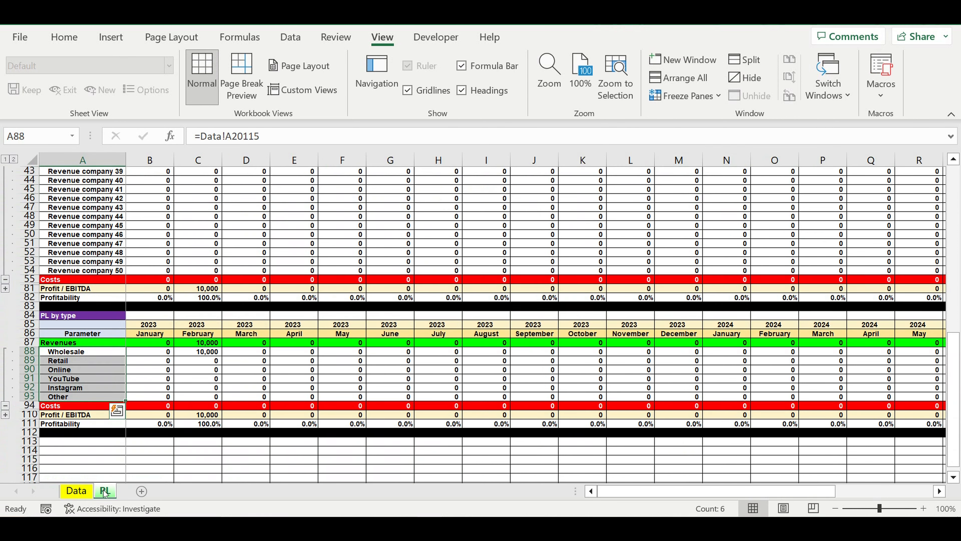
{"action": "left_click", "coordinate": [206, 290]}
{"action": "left_click", "coordinate": [204, 342]}
{"action": "left_click", "coordinate": [204, 352]}
{"action": "scroll", "coordinate": [263, 328], "scroll_direction": "up", "scroll_amount": 8}
{"action": "scroll", "coordinate": [264, 328], "scroll_direction": "up", "scroll_amount": 6}
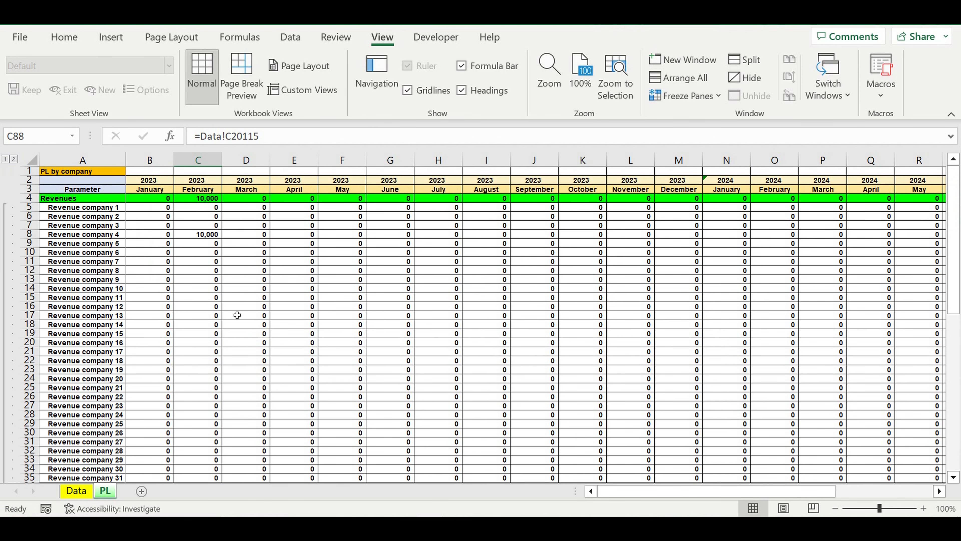
{"action": "left_click", "coordinate": [212, 237]}
{"action": "scroll", "coordinate": [286, 375], "scroll_direction": "down", "scroll_amount": 4}
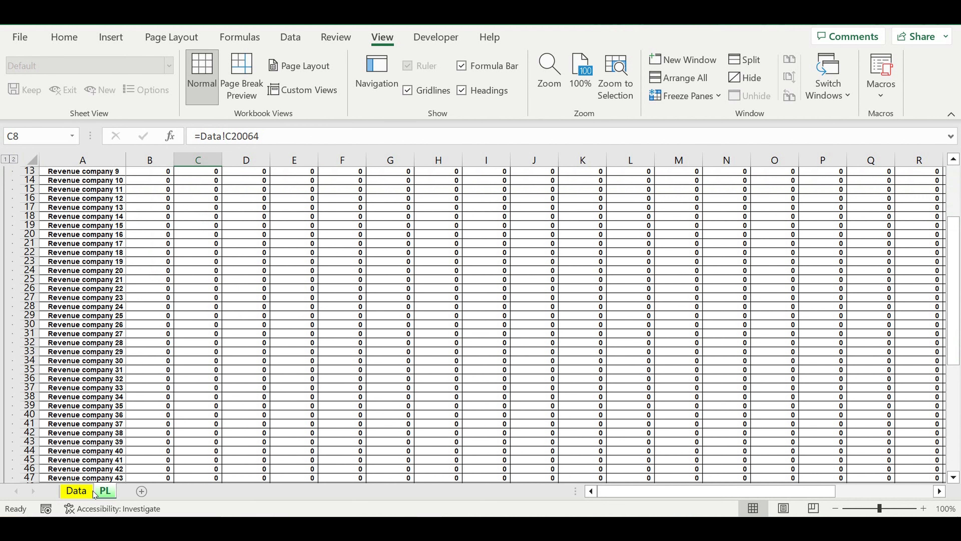
- Return to the Data sheet and extend the description series from A56 to "Transaction 3" in A57
{"action": "left_click", "coordinate": [76, 491]}
{"action": "left_click", "coordinate": [390, 245]}
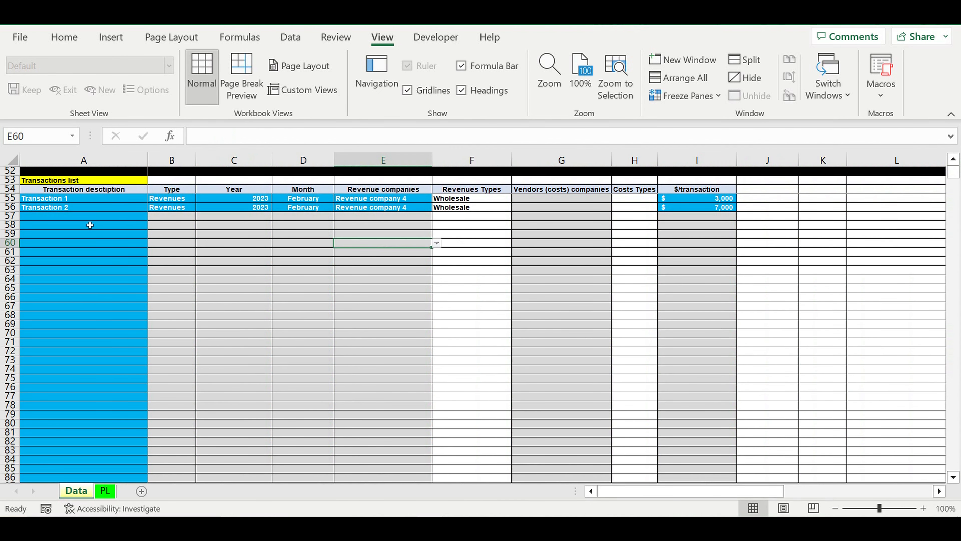
{"action": "left_click", "coordinate": [61, 217]}
{"action": "left_click", "coordinate": [102, 209]}
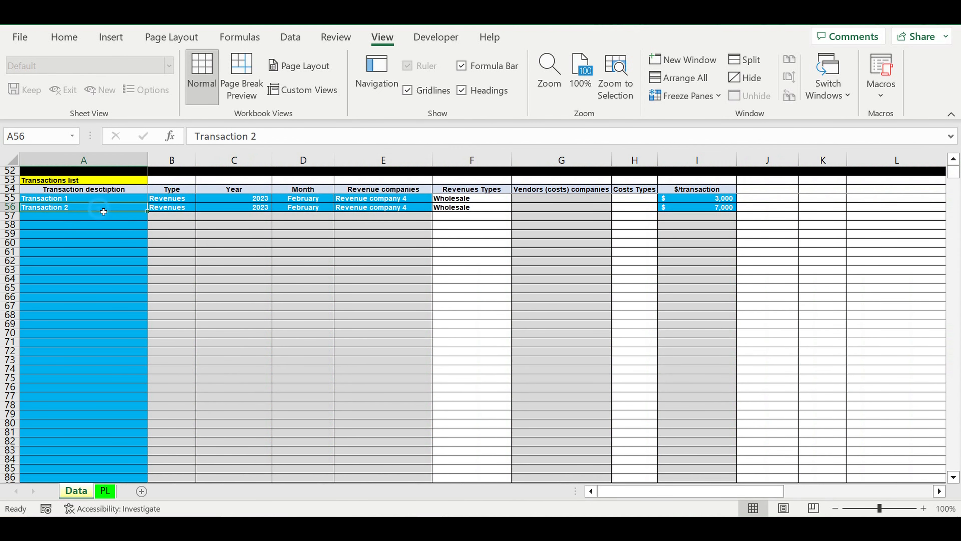
{"action": "left_click_drag", "start_coordinate": [148, 211], "coordinate": [148, 220]}
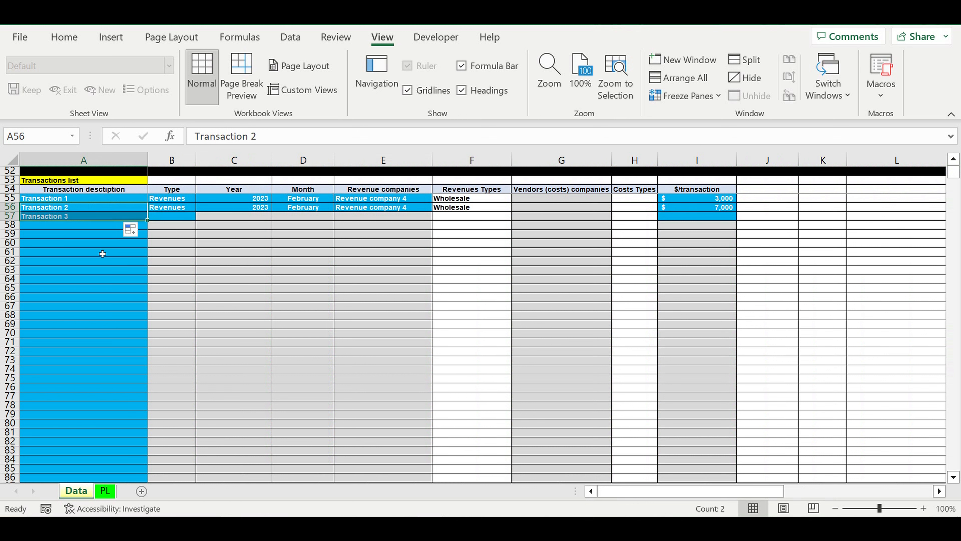
- Set Transaction 3's type to Costs in B57
{"action": "left_click", "coordinate": [102, 252]}
{"action": "left_click", "coordinate": [176, 217]}
{"action": "left_click", "coordinate": [200, 216]}
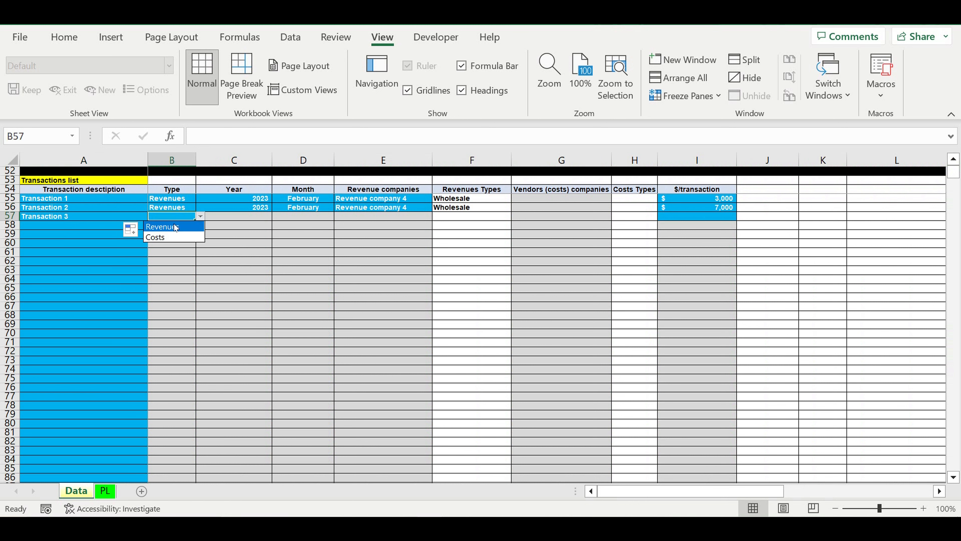
{"action": "left_click", "coordinate": [162, 236]}
- Set Transaction 3's year to 2023 in C57 and its month to February in D57
{"action": "left_click", "coordinate": [253, 219]}
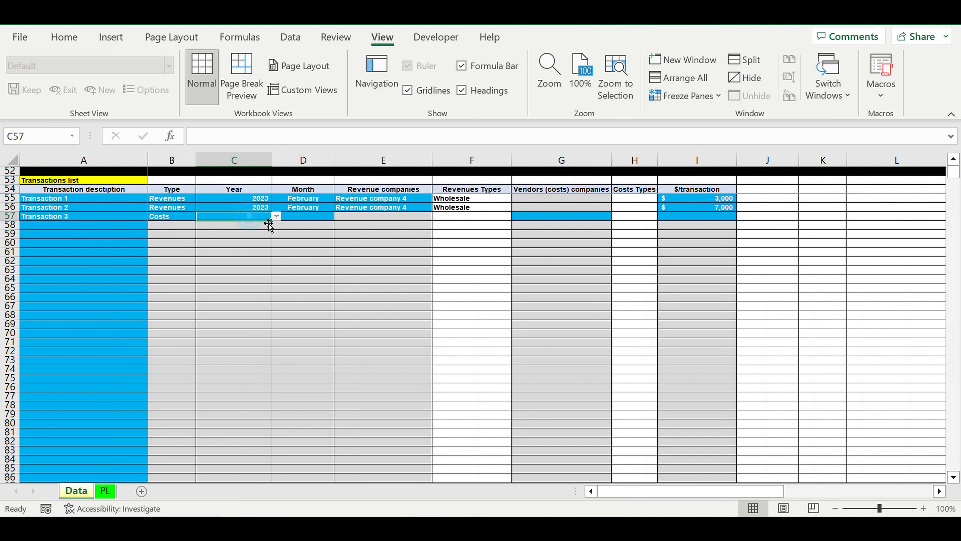
{"action": "left_click", "coordinate": [277, 217]}
{"action": "left_click", "coordinate": [223, 227]}
{"action": "left_click", "coordinate": [329, 220]}
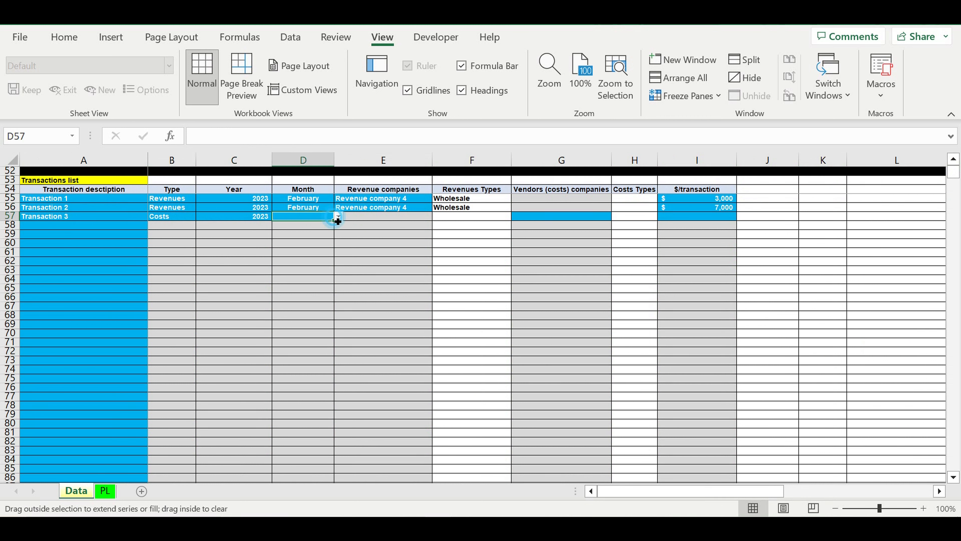
{"action": "left_click", "coordinate": [338, 216]}
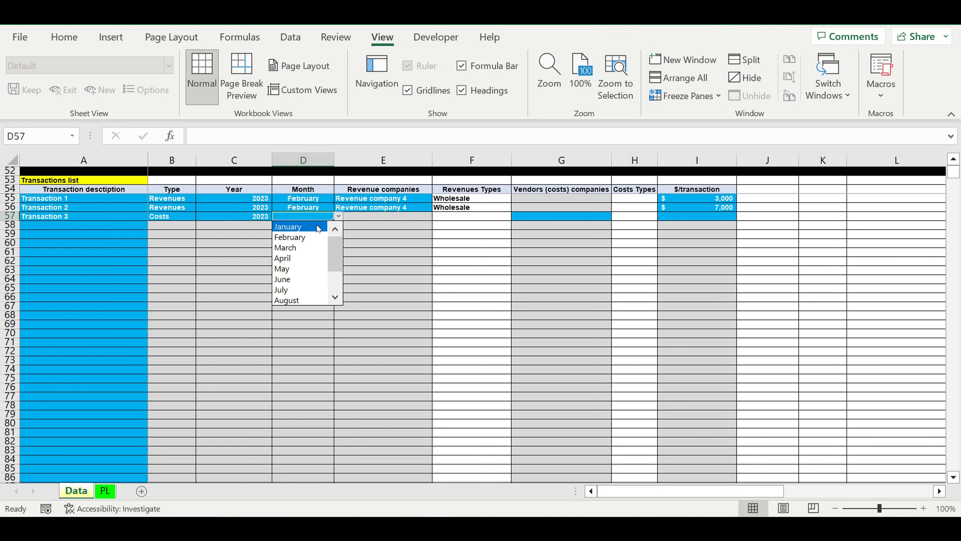
{"action": "left_click", "coordinate": [299, 237]}
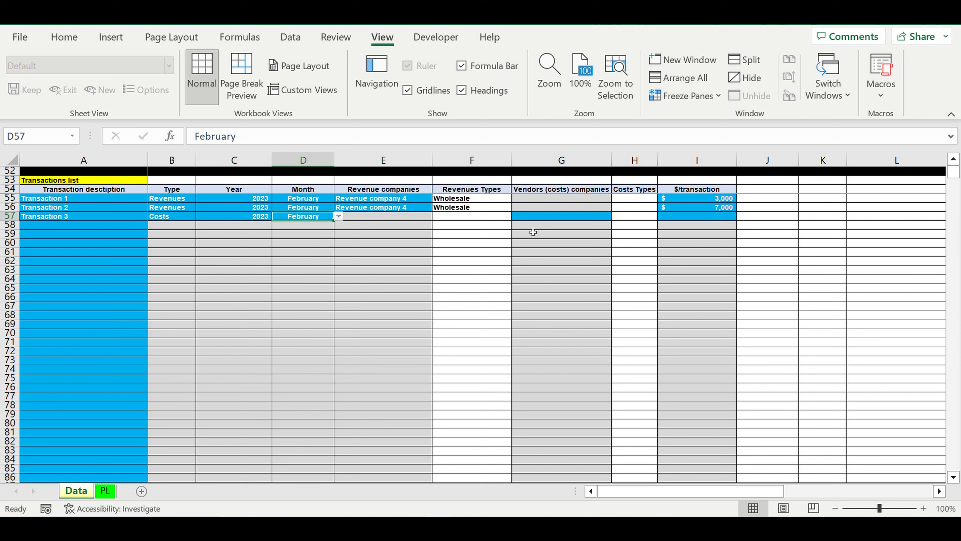
- Set Transaction 3's vendor to Vendor (cost) 5 in G57 and its amount to 4000 in I57
{"action": "left_click", "coordinate": [557, 221]}
{"action": "left_click", "coordinate": [617, 217]}
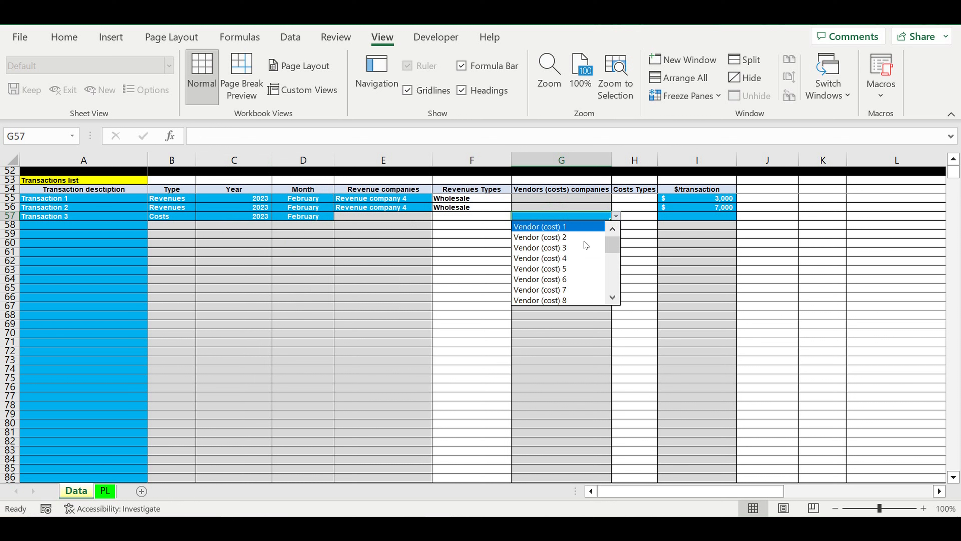
{"action": "left_click", "coordinate": [566, 269]}
{"action": "left_click", "coordinate": [710, 217]}
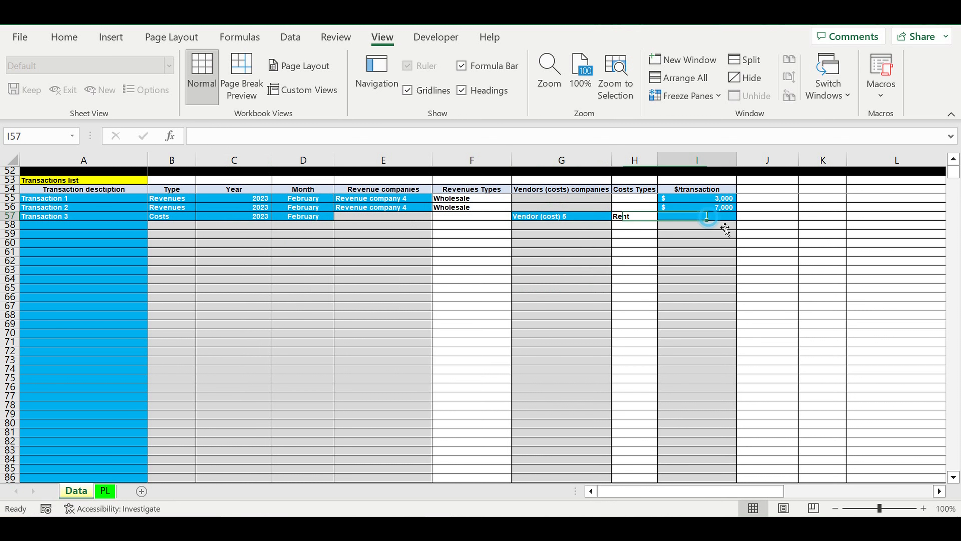
{"action": "type", "text": "4"}
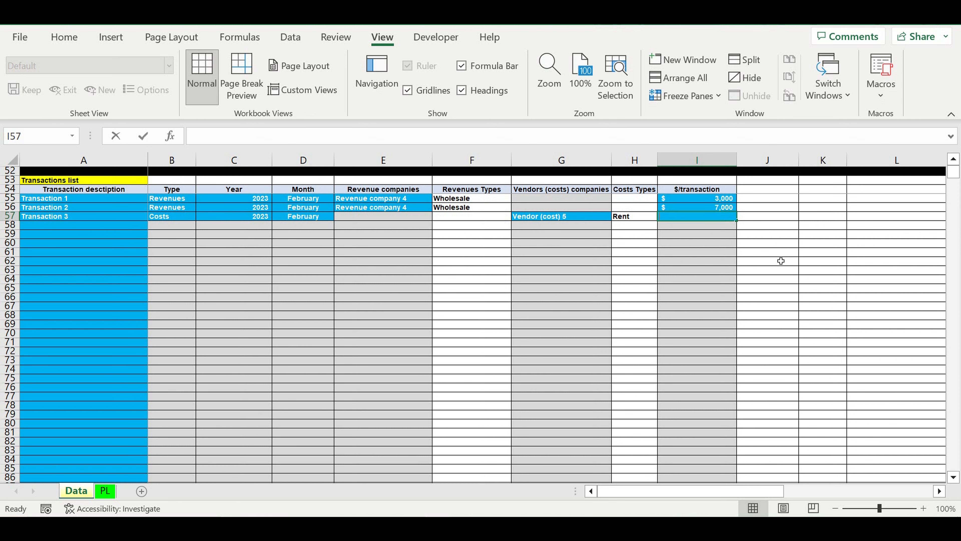
{"action": "type", "text": "000"}
{"action": "key", "text": "Return"}
{"action": "left_click", "coordinate": [783, 225]}
{"action": "left_click", "coordinate": [730, 217]}
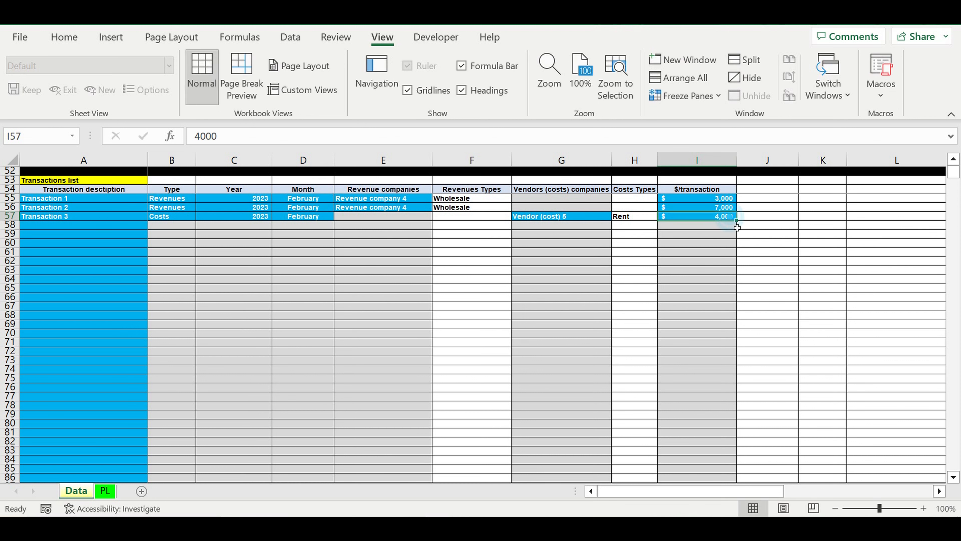
- On the PL sheet, check the February 2023 revenues and total costs in the report by company
{"action": "left_click", "coordinate": [105, 491]}
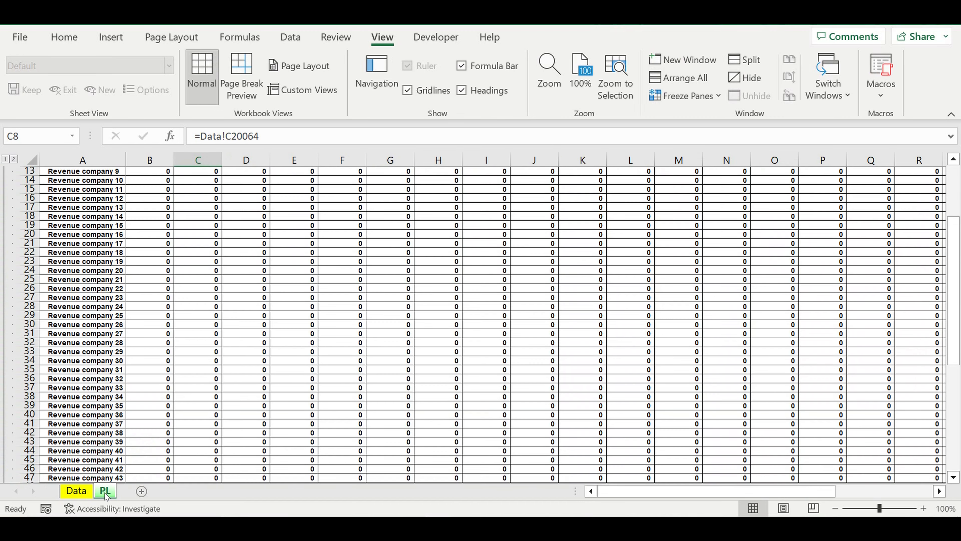
{"action": "scroll", "coordinate": [259, 352], "scroll_direction": "up", "scroll_amount": 4}
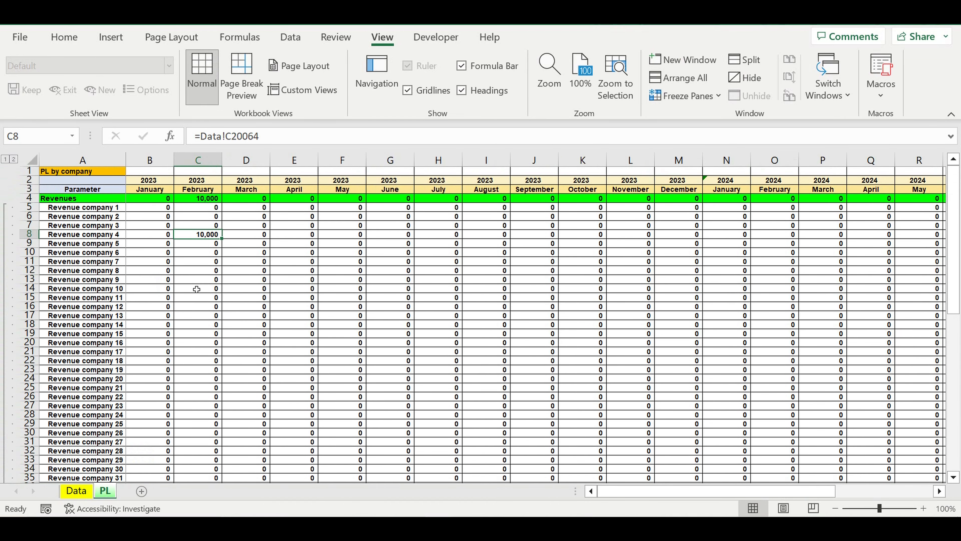
{"action": "scroll", "coordinate": [197, 289], "scroll_direction": "down", "scroll_amount": 14}
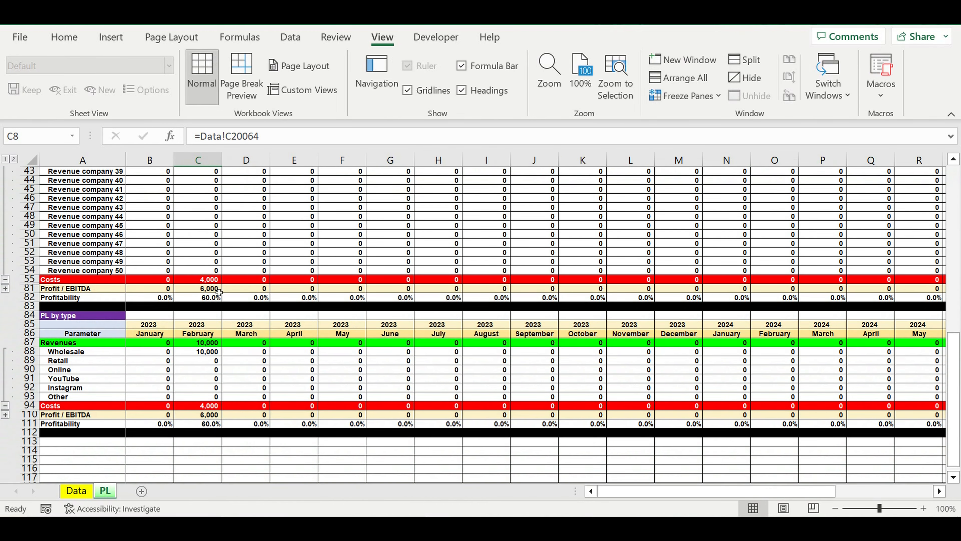
{"action": "left_click", "coordinate": [213, 283]}
{"action": "scroll", "coordinate": [262, 289], "scroll_direction": "up", "scroll_amount": 2}
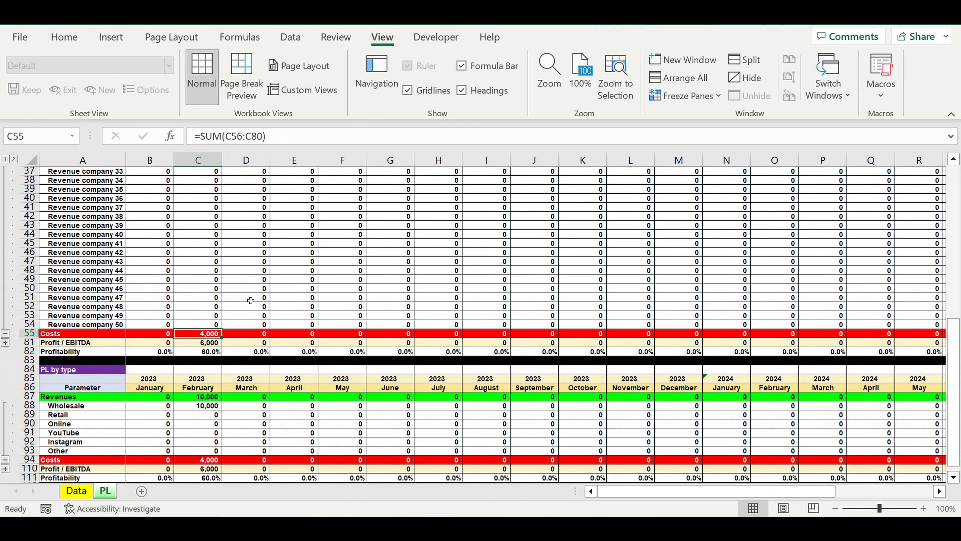
- Expand the vendor rows under Costs in the PL by company report and check Vendor (cost) 5 for February 2023
{"action": "left_click", "coordinate": [5, 343]}
{"action": "scroll", "coordinate": [243, 329], "scroll_direction": "down", "scroll_amount": 3}
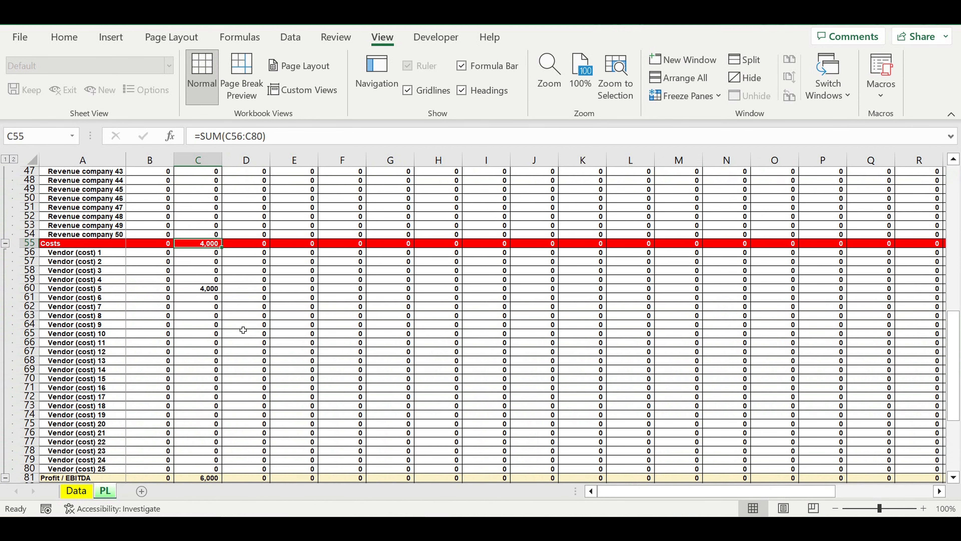
{"action": "left_click", "coordinate": [90, 289]}
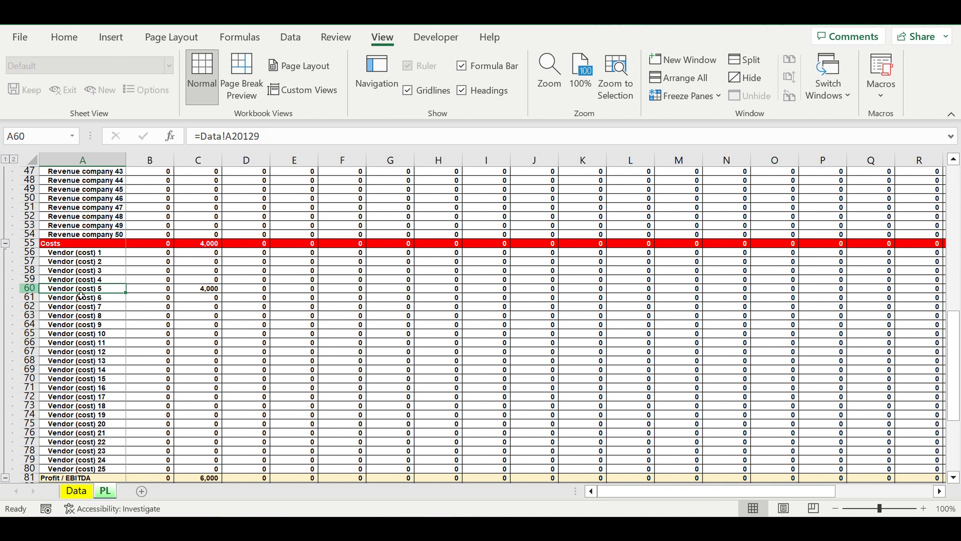
{"action": "left_click", "coordinate": [200, 289]}
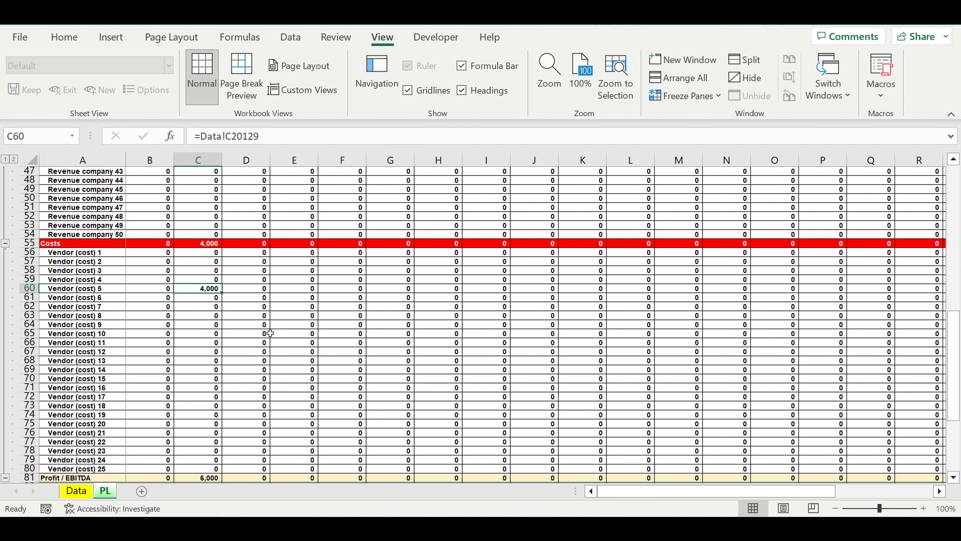
{"action": "scroll", "coordinate": [279, 334], "scroll_direction": "down", "scroll_amount": 3}
{"action": "scroll", "coordinate": [279, 335], "scroll_direction": "up", "scroll_amount": 2}
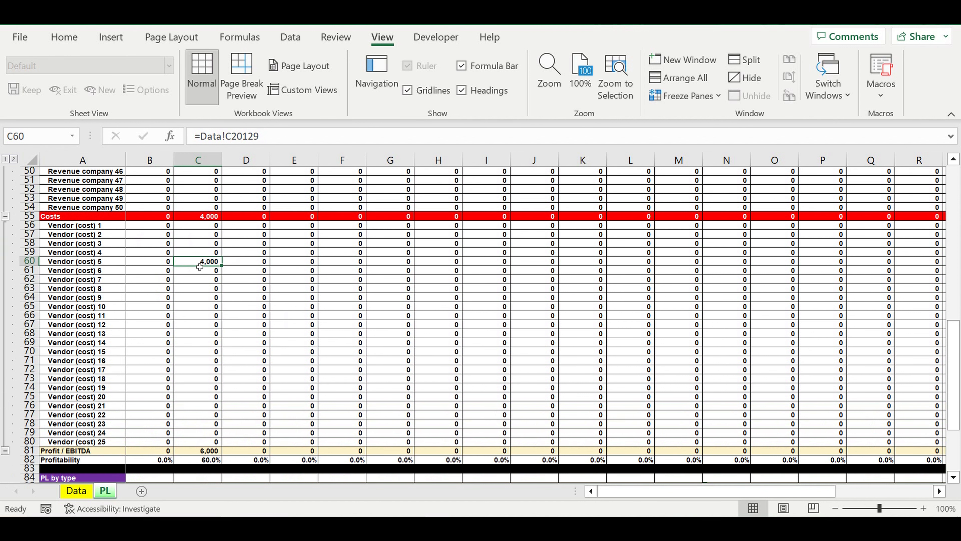
{"action": "left_click", "coordinate": [79, 264]}
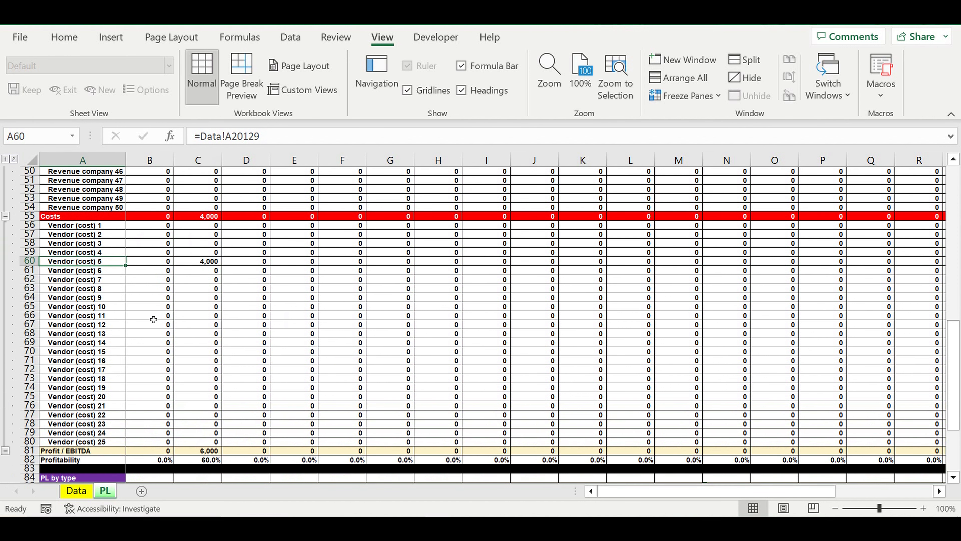
- Expand the cost type rows in the PL by type report and check the Rent figure for February 2023
{"action": "scroll", "coordinate": [158, 301], "scroll_direction": "down", "scroll_amount": 5}
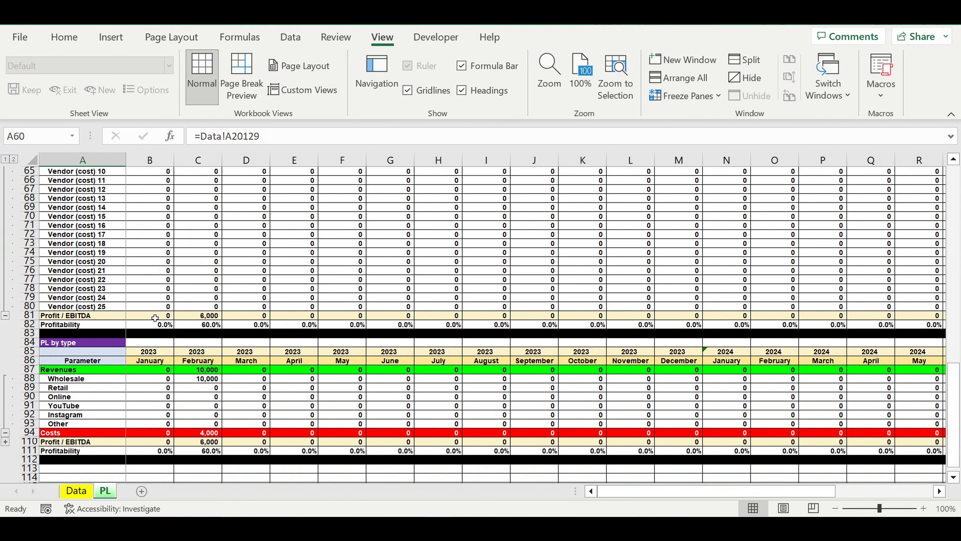
{"action": "left_click", "coordinate": [5, 441]}
{"action": "scroll", "coordinate": [298, 379], "scroll_direction": "down", "scroll_amount": 5}
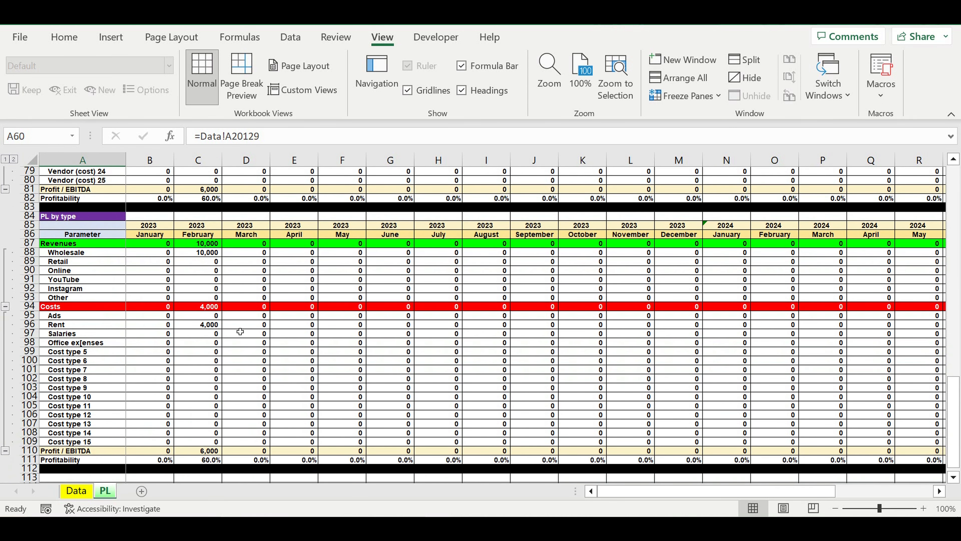
{"action": "left_click", "coordinate": [209, 326]}
{"action": "left_click", "coordinate": [89, 326]}
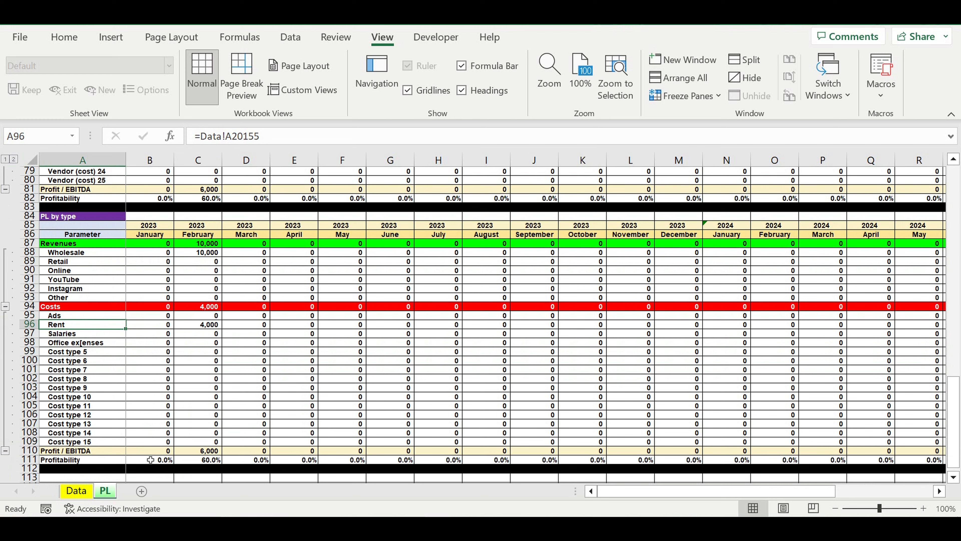
- Return to the Data sheet and inspect Transaction 3's vendor in G57 and the cost type lookup formula in H57
{"action": "left_click", "coordinate": [75, 490]}
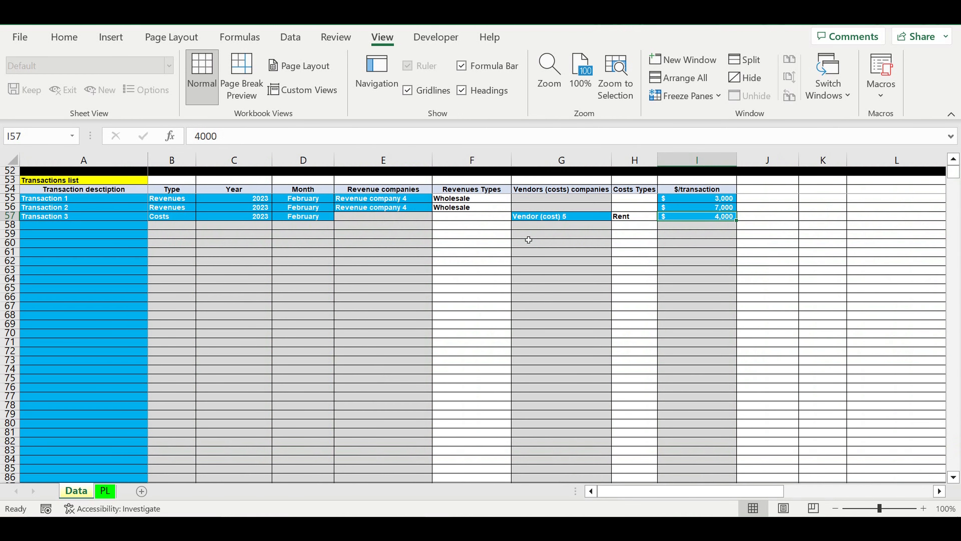
{"action": "left_click", "coordinate": [532, 219]}
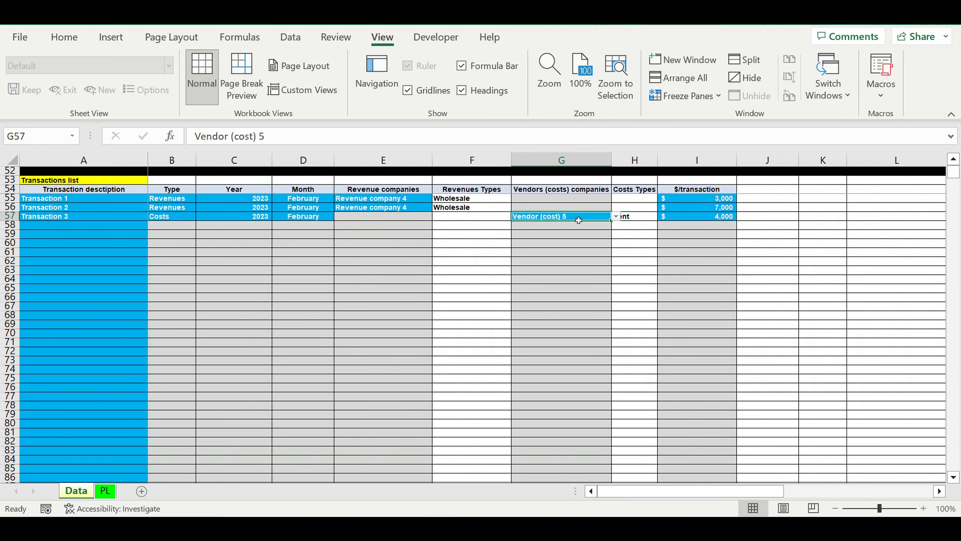
{"action": "left_click", "coordinate": [638, 217]}
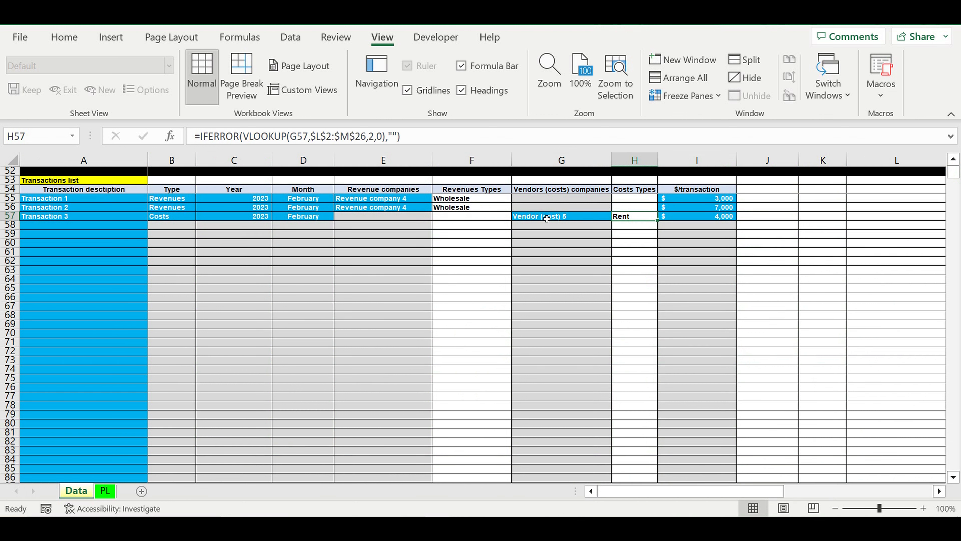
- On the PL sheet, check the February 2023 Profit / EBITDA in both reports and the profitability by type
{"action": "left_click", "coordinate": [105, 491]}
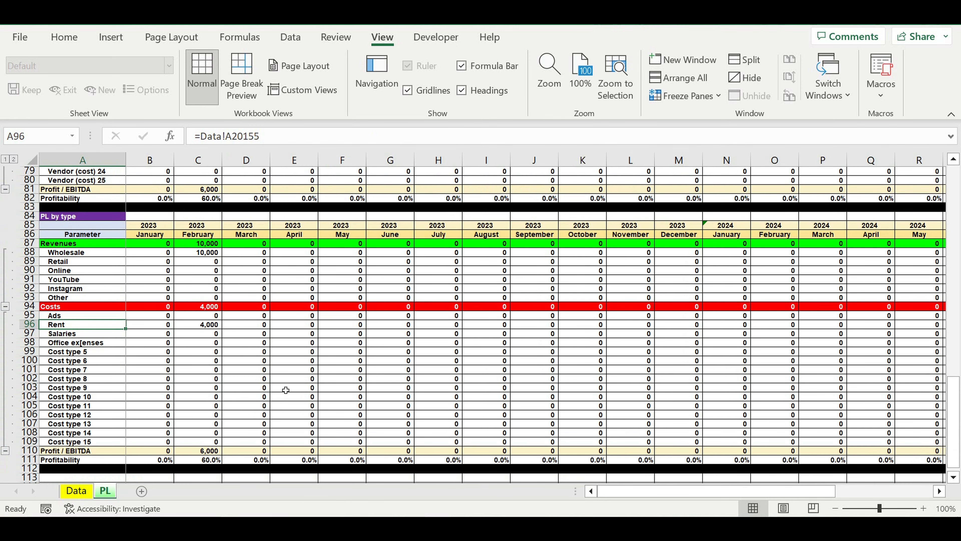
{"action": "scroll", "coordinate": [272, 433], "scroll_direction": "up", "scroll_amount": 2}
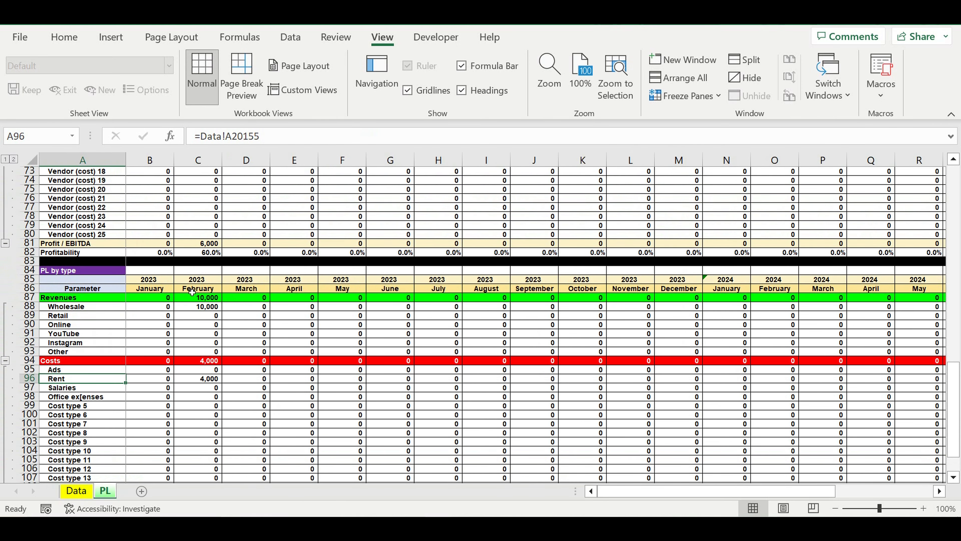
{"action": "left_click", "coordinate": [199, 244]}
{"action": "scroll", "coordinate": [234, 343], "scroll_direction": "down", "scroll_amount": 4}
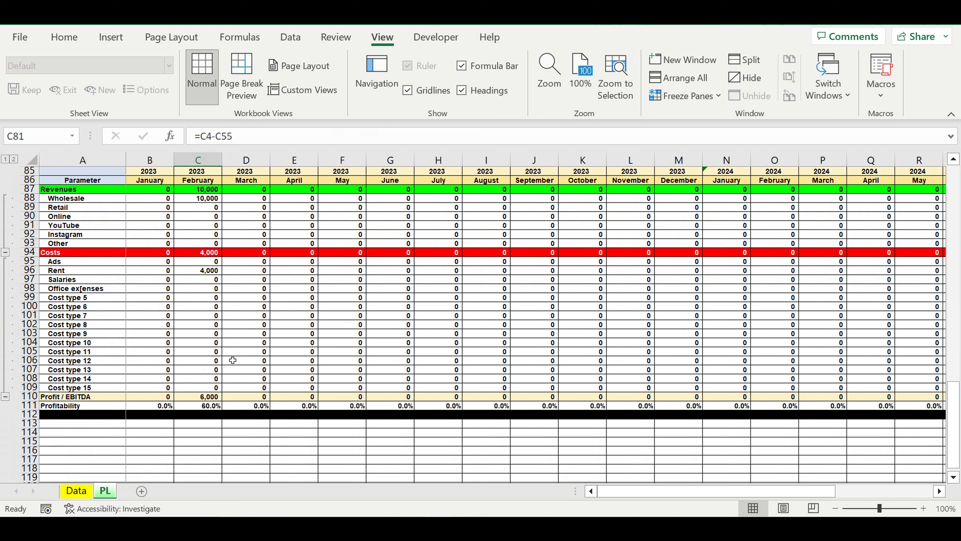
{"action": "left_click", "coordinate": [200, 396]}
{"action": "left_click", "coordinate": [198, 406]}
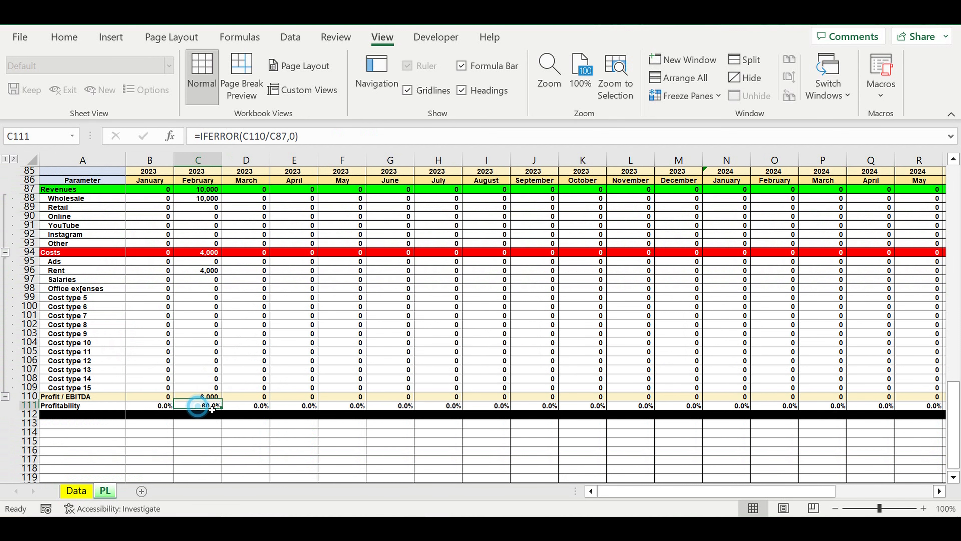
- Collapse all the PL sheet's outline groups so both reports show only their summary rows
{"action": "scroll", "coordinate": [254, 403], "scroll_direction": "up", "scroll_amount": 3}
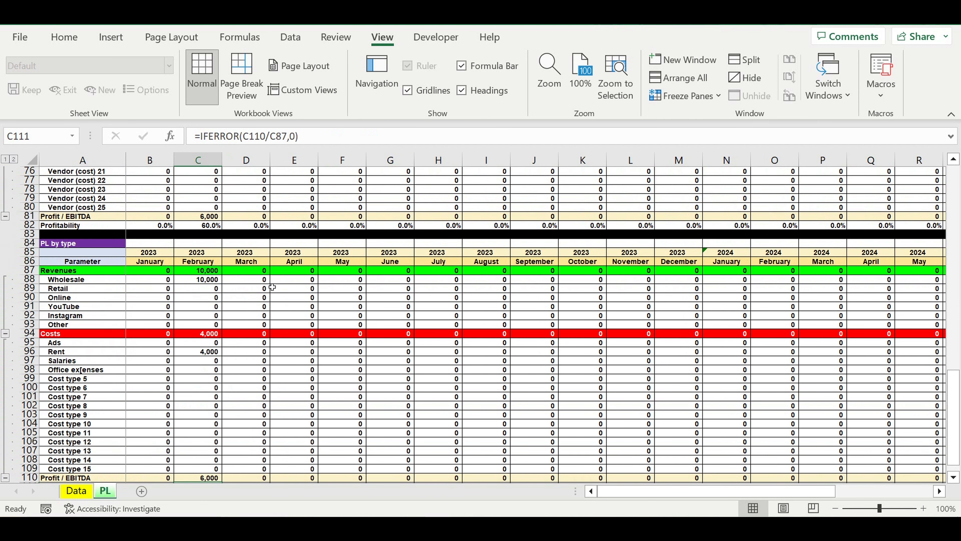
{"action": "scroll", "coordinate": [253, 268], "scroll_direction": "up", "scroll_amount": 15}
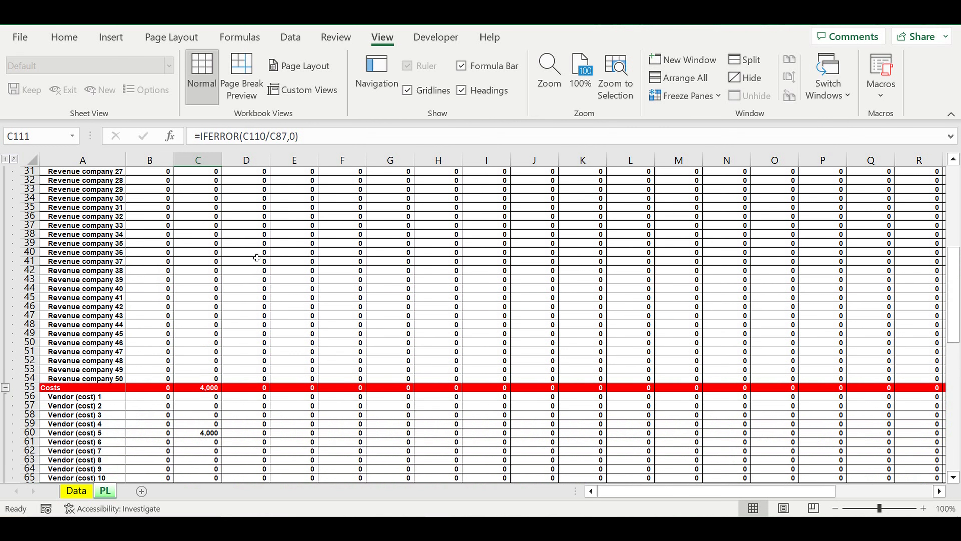
{"action": "scroll", "coordinate": [257, 258], "scroll_direction": "up", "scroll_amount": 7}
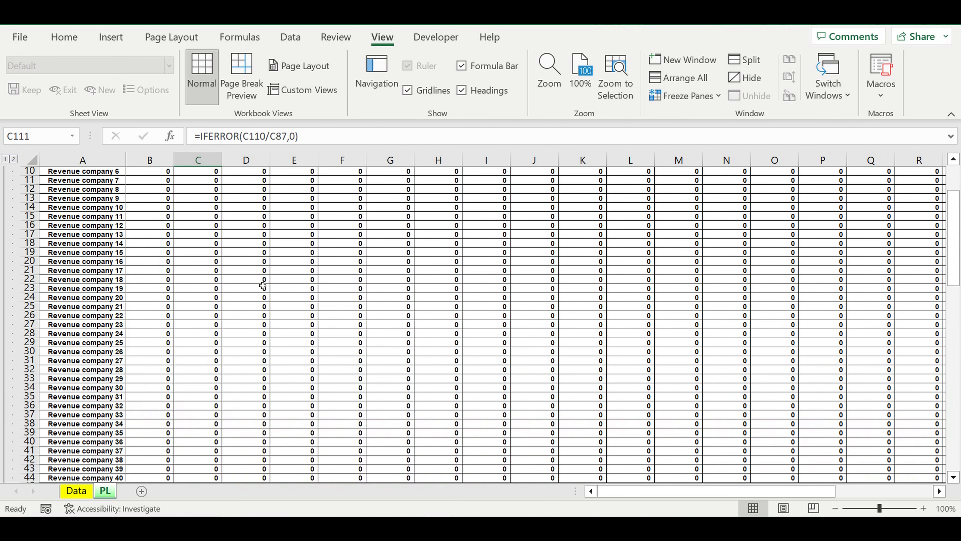
{"action": "scroll", "coordinate": [266, 289], "scroll_direction": "up", "scroll_amount": 3}
{"action": "scroll", "coordinate": [259, 311], "scroll_direction": "down", "scroll_amount": 9}
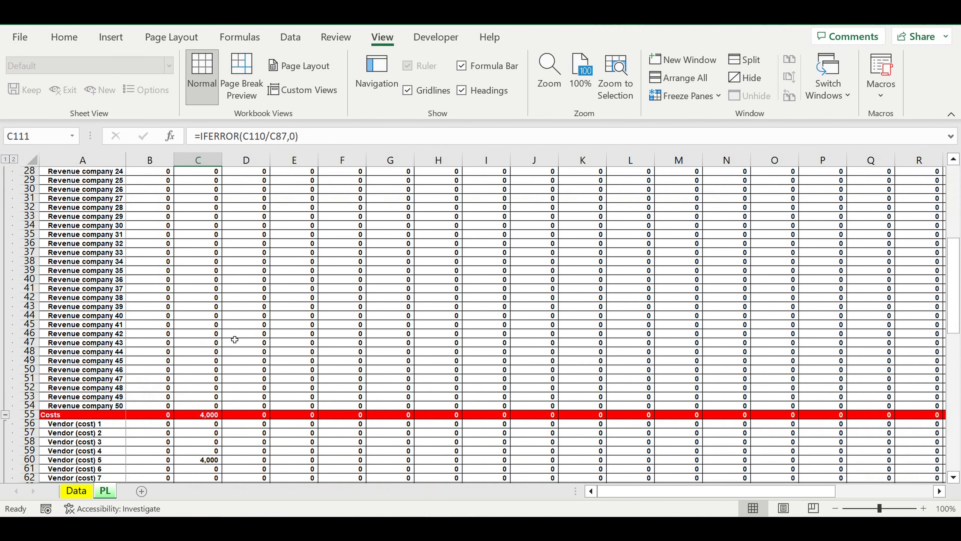
{"action": "scroll", "coordinate": [235, 340], "scroll_direction": "down", "scroll_amount": 7}
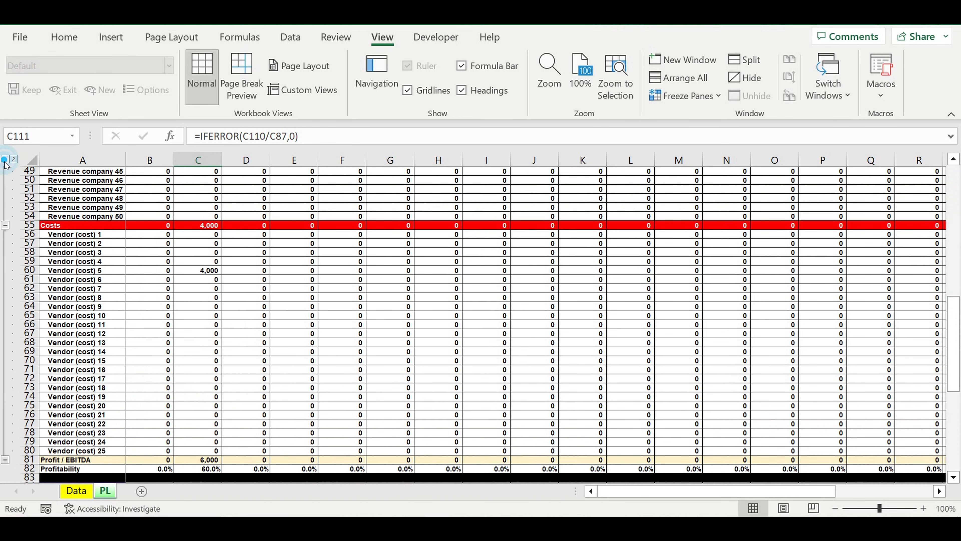
{"action": "left_click", "coordinate": [5, 161]}
{"action": "scroll", "coordinate": [219, 432], "scroll_direction": "up", "scroll_amount": 2}
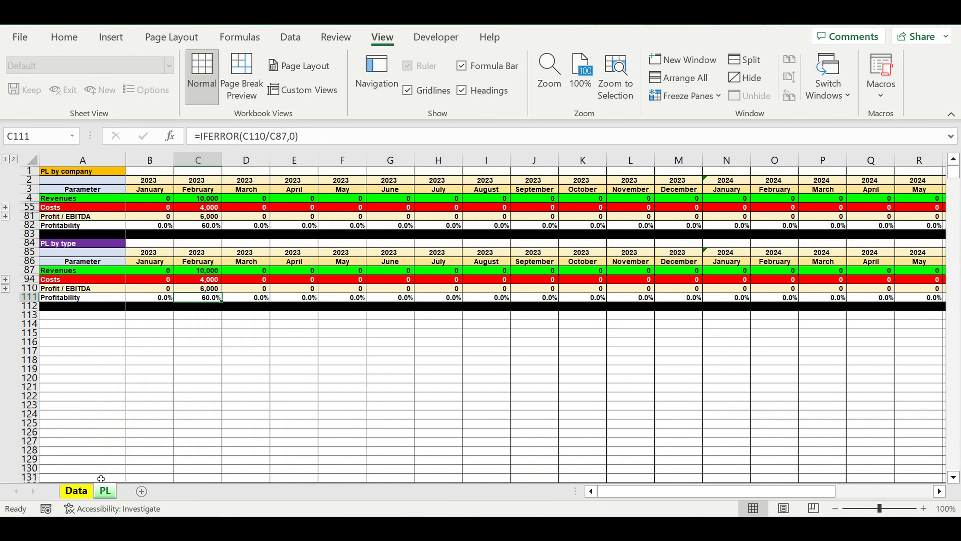
- Examine the Data sheet's blank transaction rows from row 58 down, and reopen the PL sheet
{"action": "left_click", "coordinate": [77, 491]}
{"action": "left_click", "coordinate": [386, 272]}
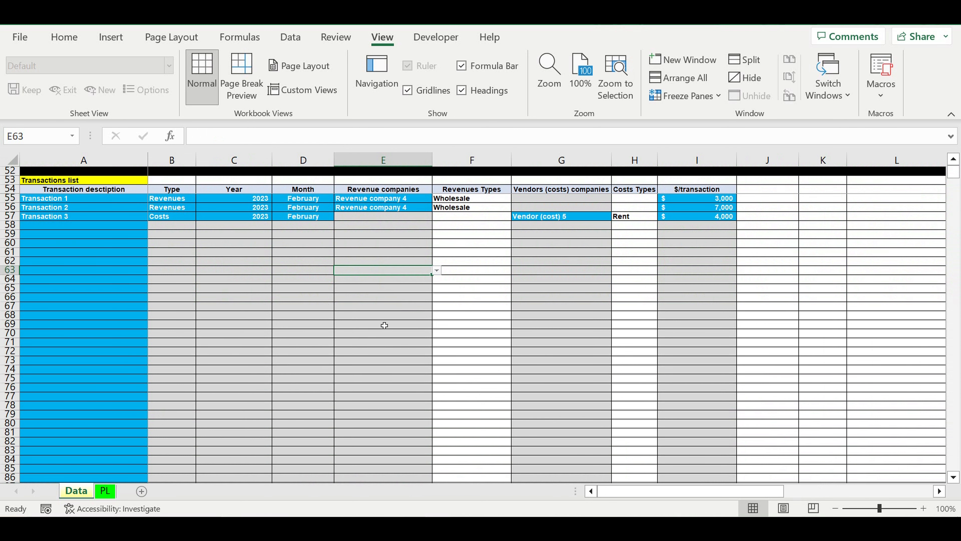
{"action": "left_click", "coordinate": [68, 226]}
{"action": "left_click_drag", "start_coordinate": [72, 240], "coordinate": [80, 478]}
{"action": "scroll", "coordinate": [107, 397], "scroll_direction": "up", "scroll_amount": 15}
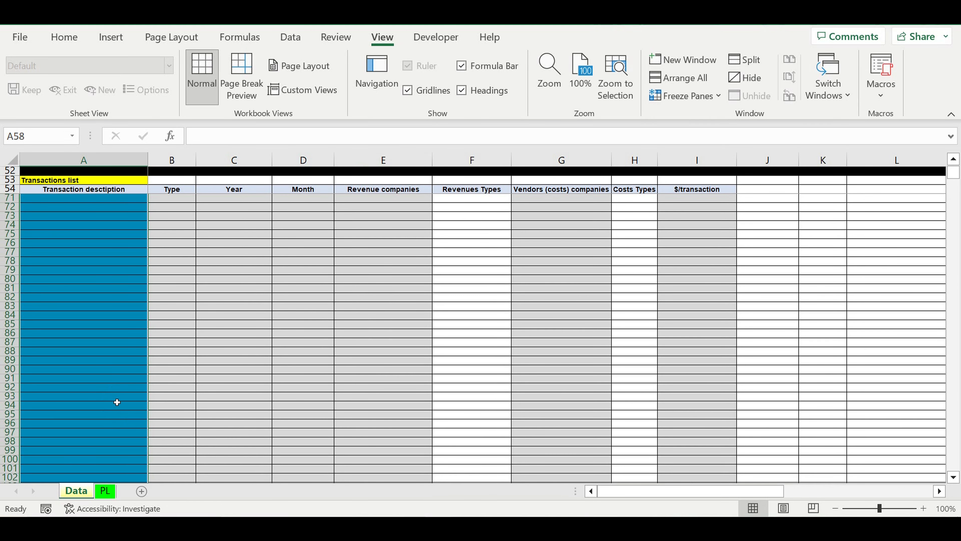
{"action": "left_click", "coordinate": [187, 226]}
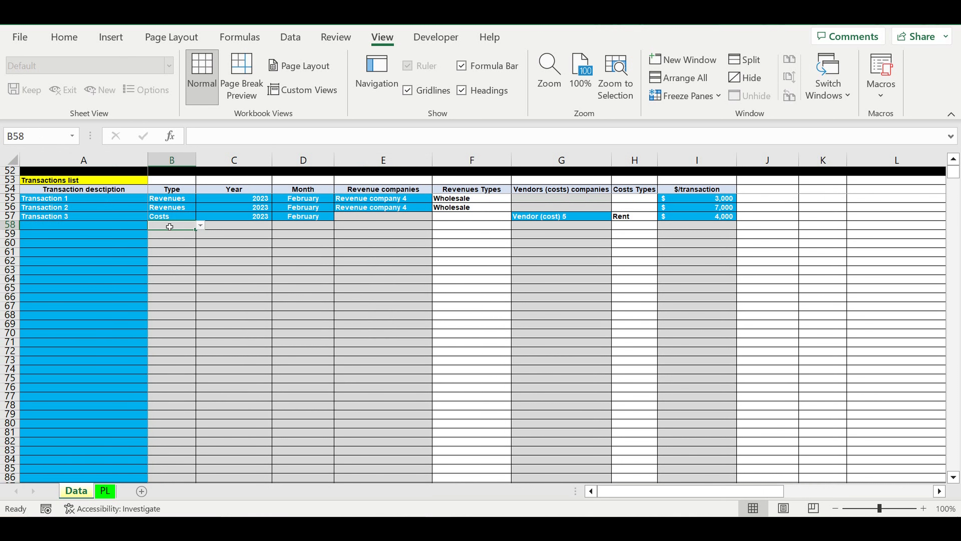
{"action": "left_click", "coordinate": [105, 491]}
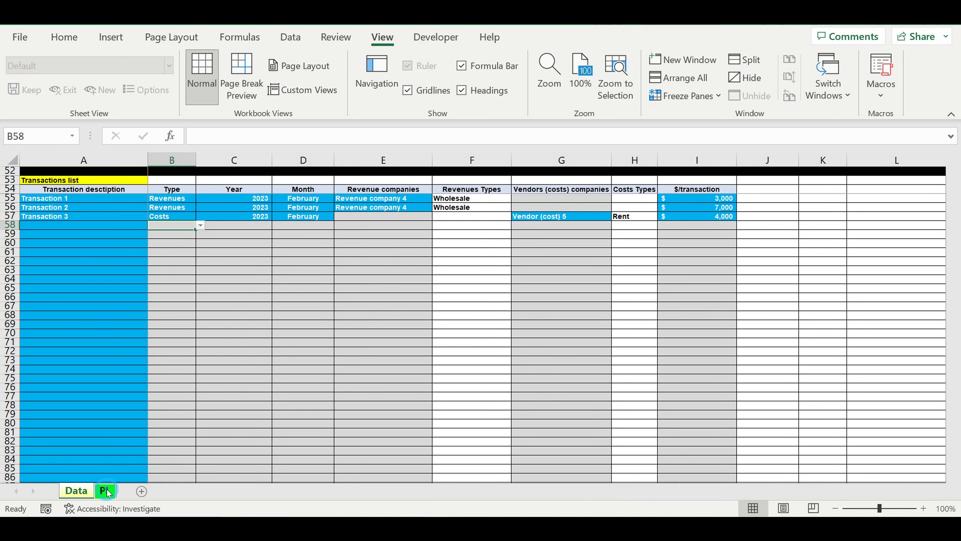